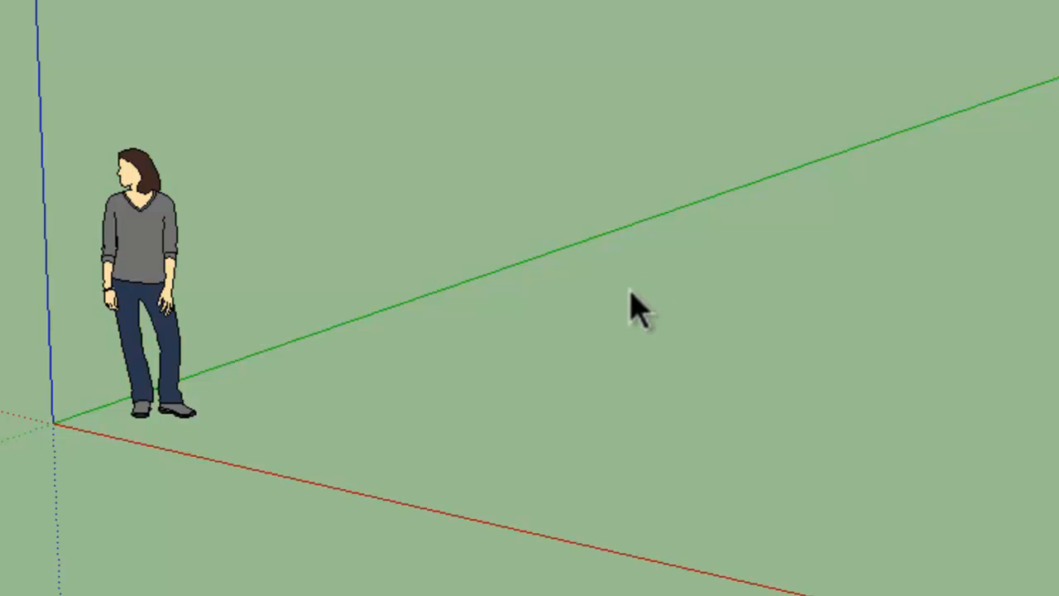
{"action": "left_click", "coordinate": [588, 213]}
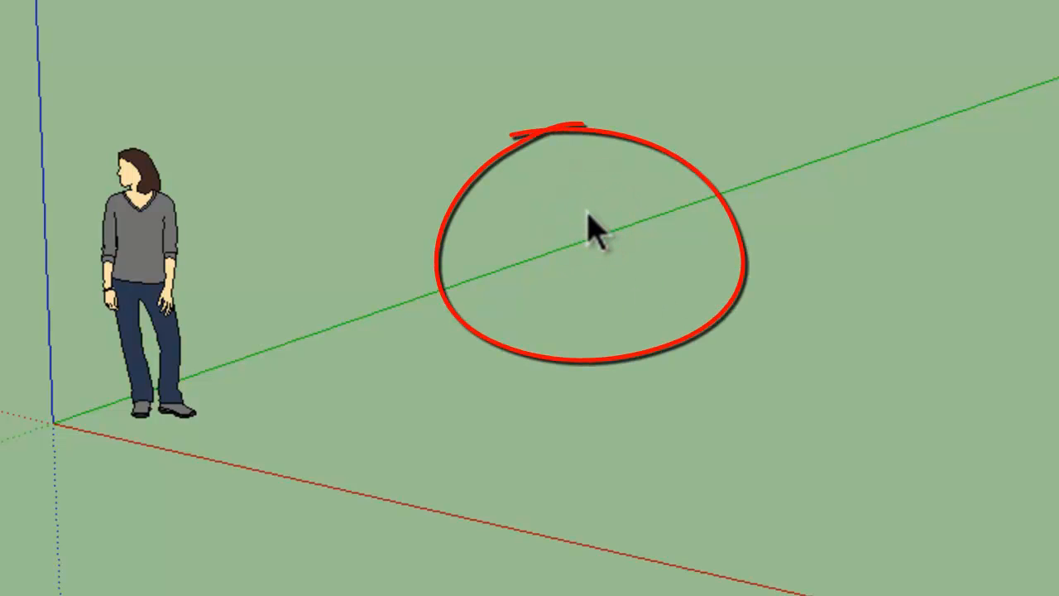
{"action": "left_click", "coordinate": [588, 213]}
{"action": "left_click", "coordinate": [587, 213]}
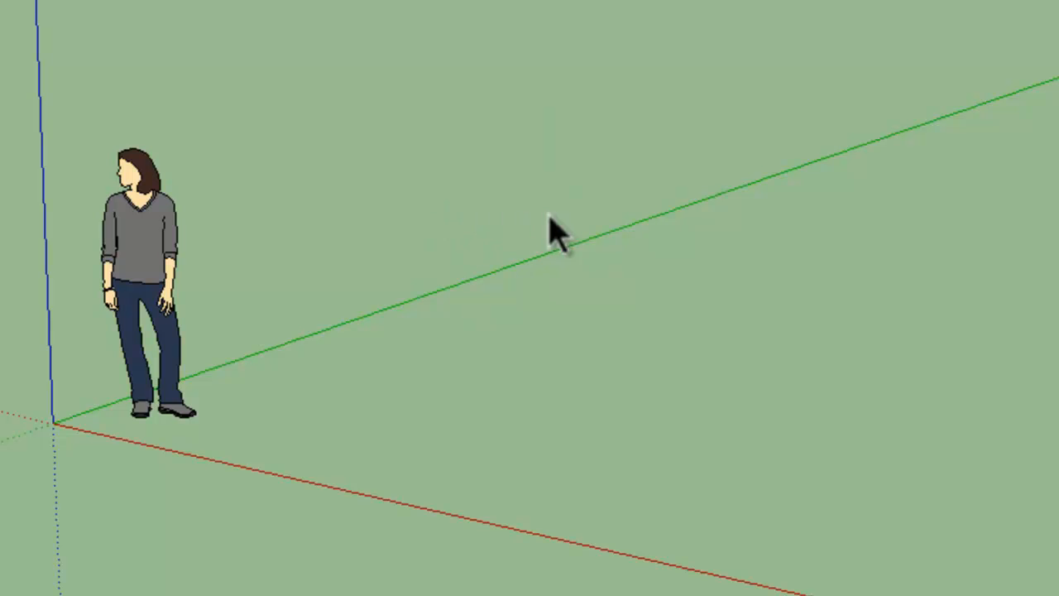
{"action": "left_click", "coordinate": [567, 225]}
{"action": "left_click", "coordinate": [570, 216]}
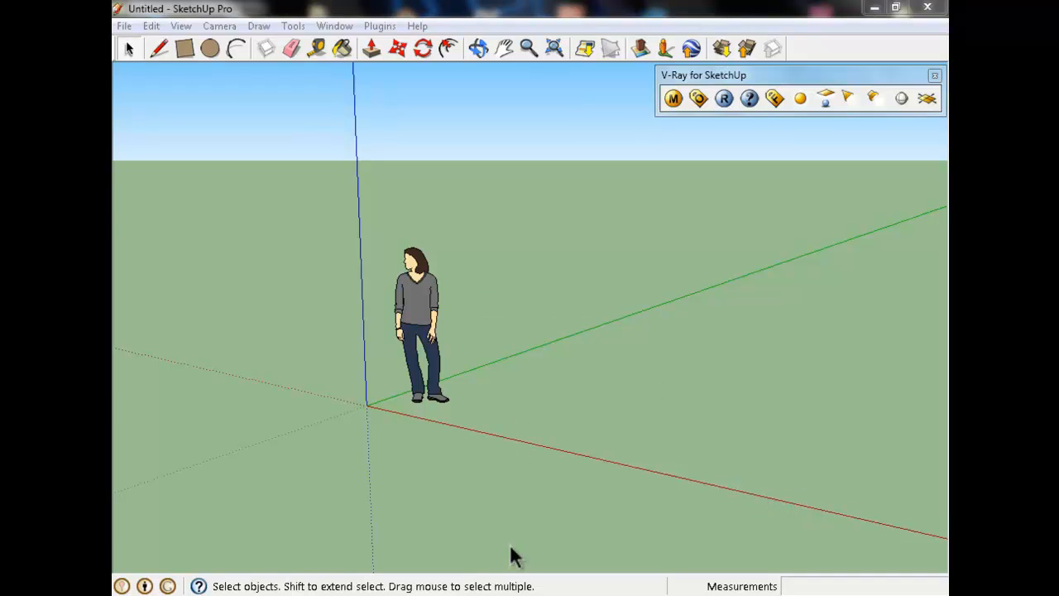
{"action": "left_click", "coordinate": [570, 479]}
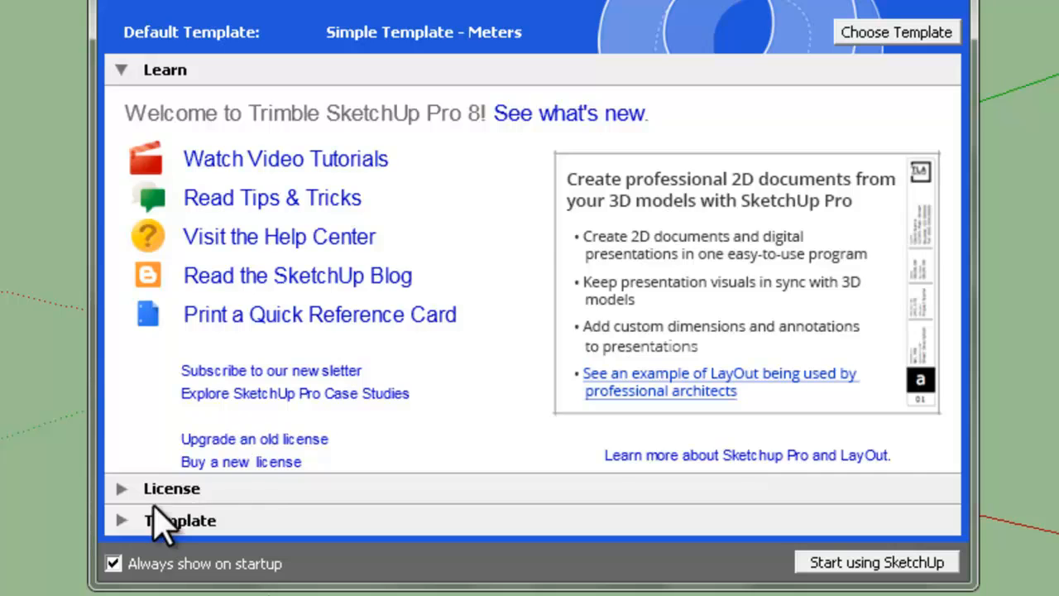
- Show the available default templates and switch from Simple Template - Feet and Inches to Simple Template - Meters
{"action": "left_click", "coordinate": [122, 522]}
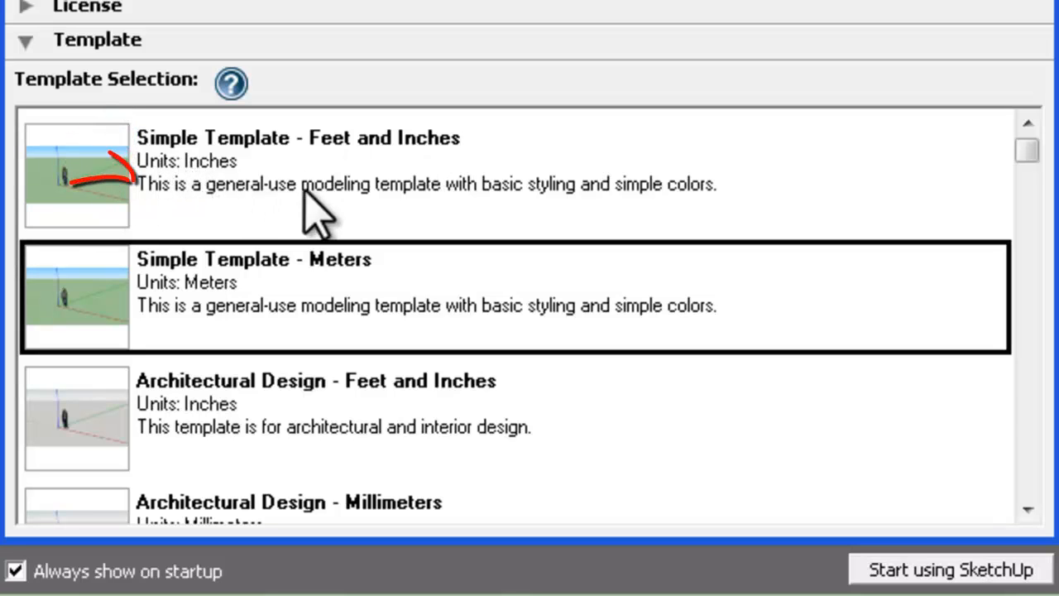
{"action": "left_click", "coordinate": [441, 182]}
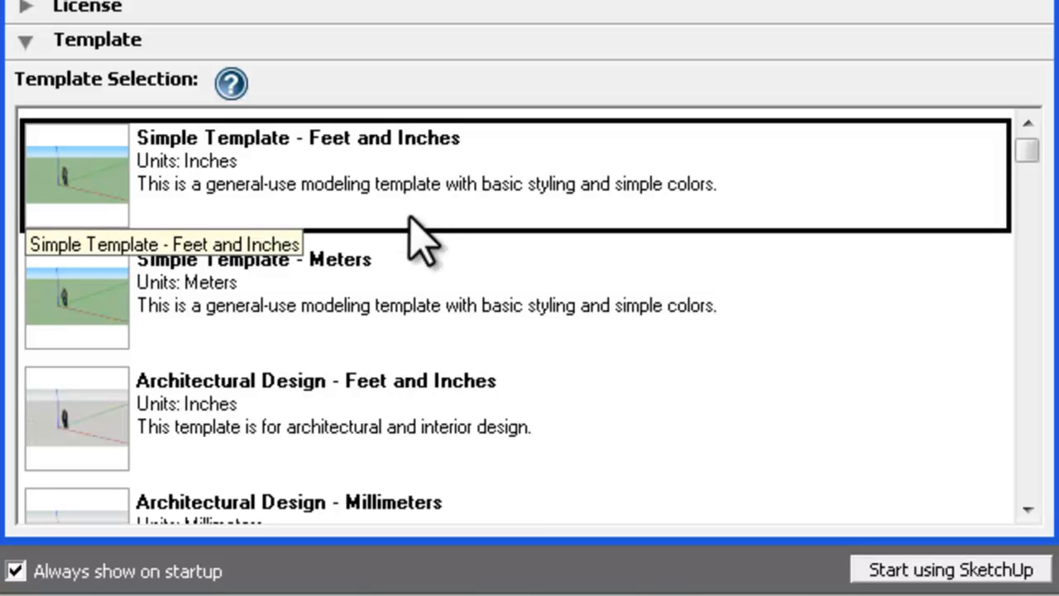
{"action": "left_click", "coordinate": [385, 260]}
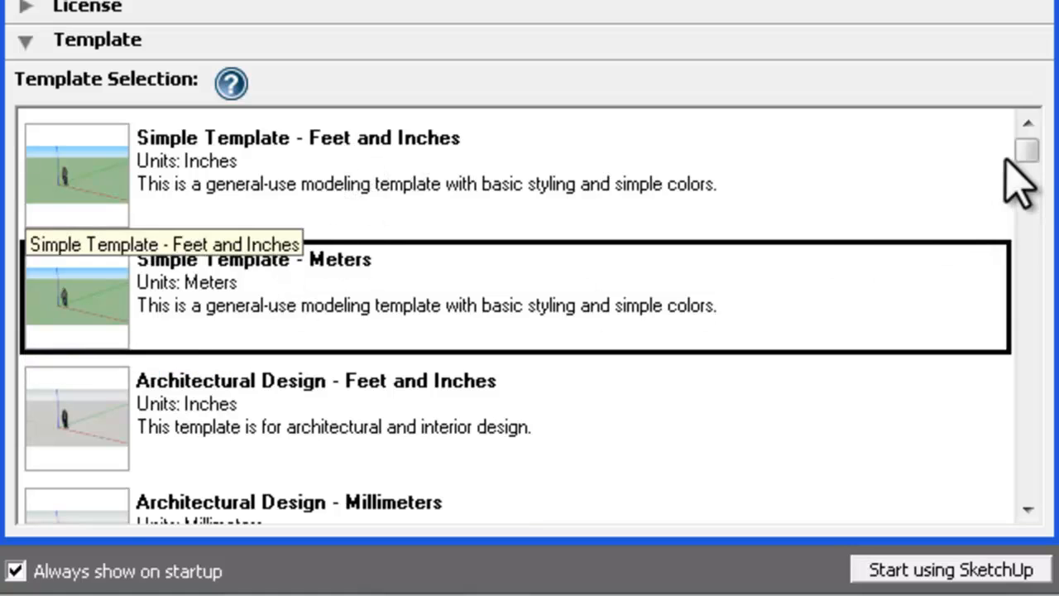
- Try the Architectural Design templates in Feet and Inches and in Millimeters, plus Google Earth Modeling - Feet and Inches
{"action": "left_click_drag", "start_coordinate": [1024, 152], "coordinate": [1026, 183]}
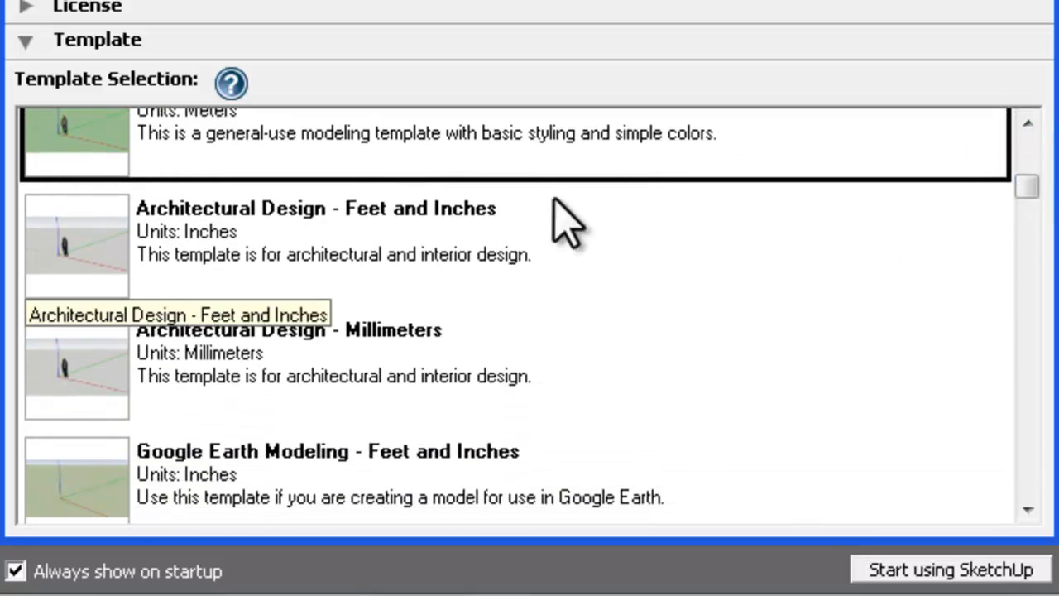
{"action": "left_click", "coordinate": [392, 201]}
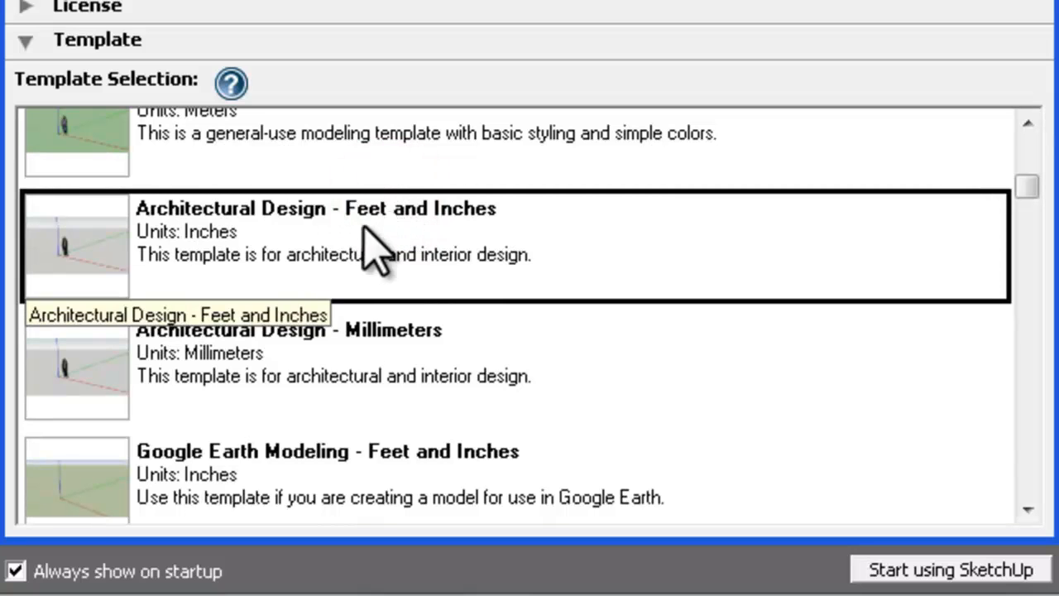
{"action": "left_click", "coordinate": [304, 352]}
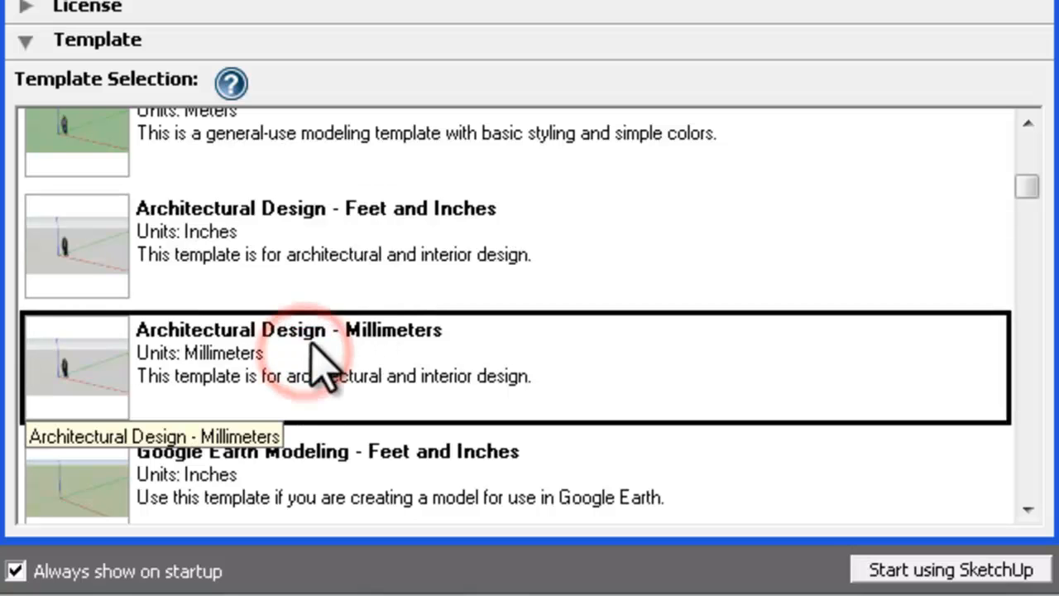
{"action": "left_click_drag", "start_coordinate": [1022, 179], "coordinate": [1024, 220]}
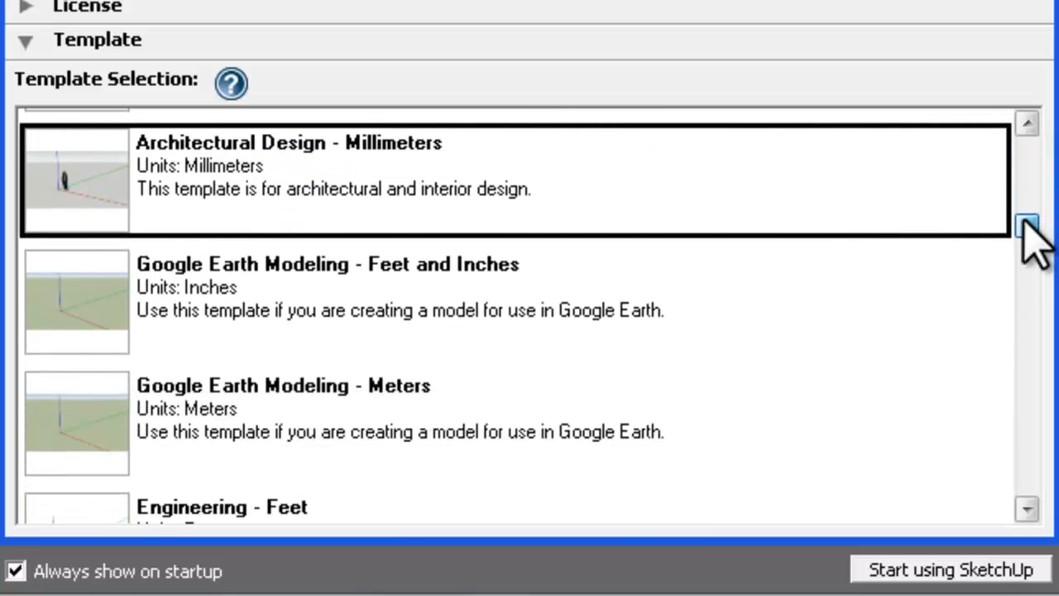
{"action": "left_click", "coordinate": [451, 278]}
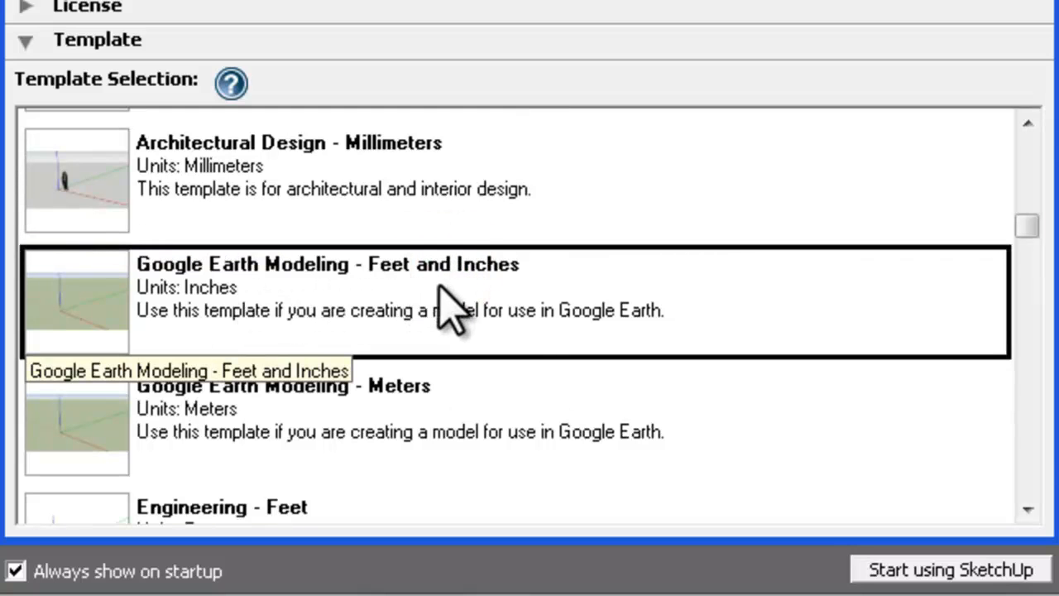
- Try the Engineering templates in Feet and Meters and the Product Design and Woodworking templates in Inches and Millimeters
{"action": "left_click_drag", "start_coordinate": [1025, 227], "coordinate": [1026, 289]}
{"action": "left_click", "coordinate": [533, 236]}
{"action": "left_click", "coordinate": [377, 253]}
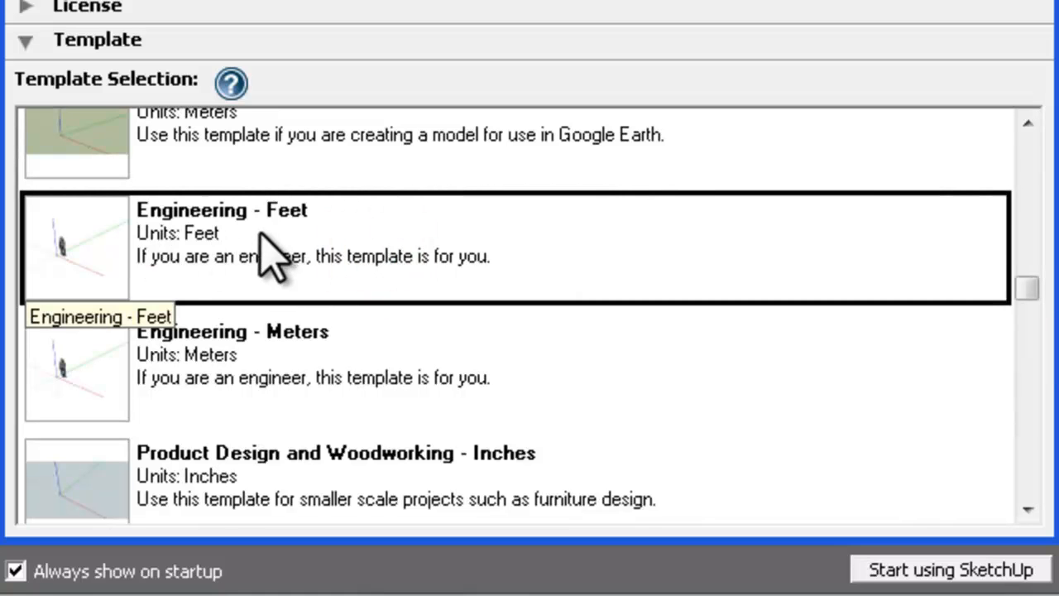
{"action": "left_click_drag", "start_coordinate": [1025, 286], "coordinate": [1027, 331]}
{"action": "left_click", "coordinate": [304, 267]}
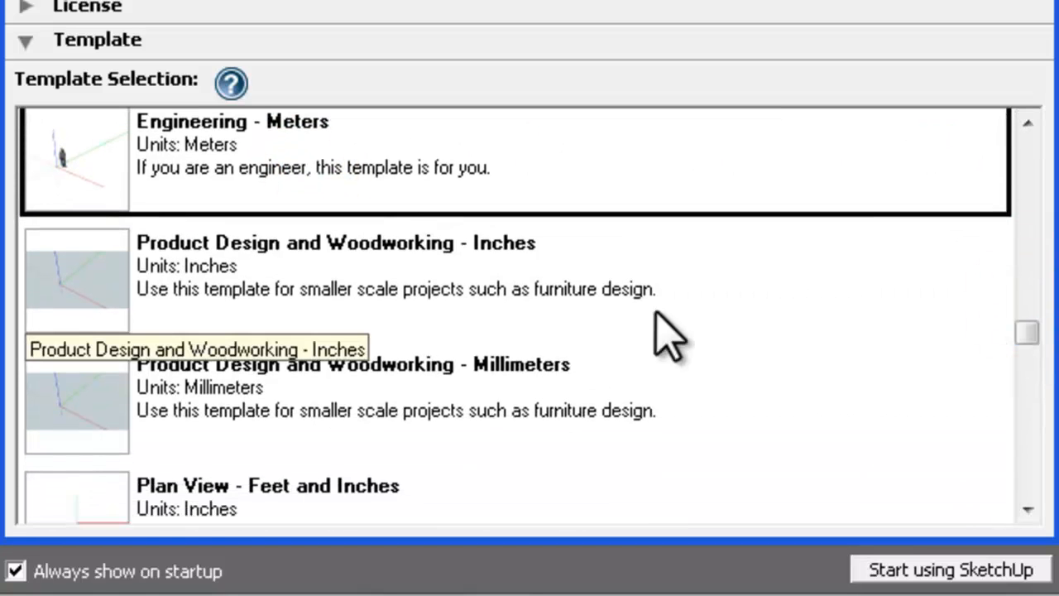
{"action": "left_click", "coordinate": [529, 296]}
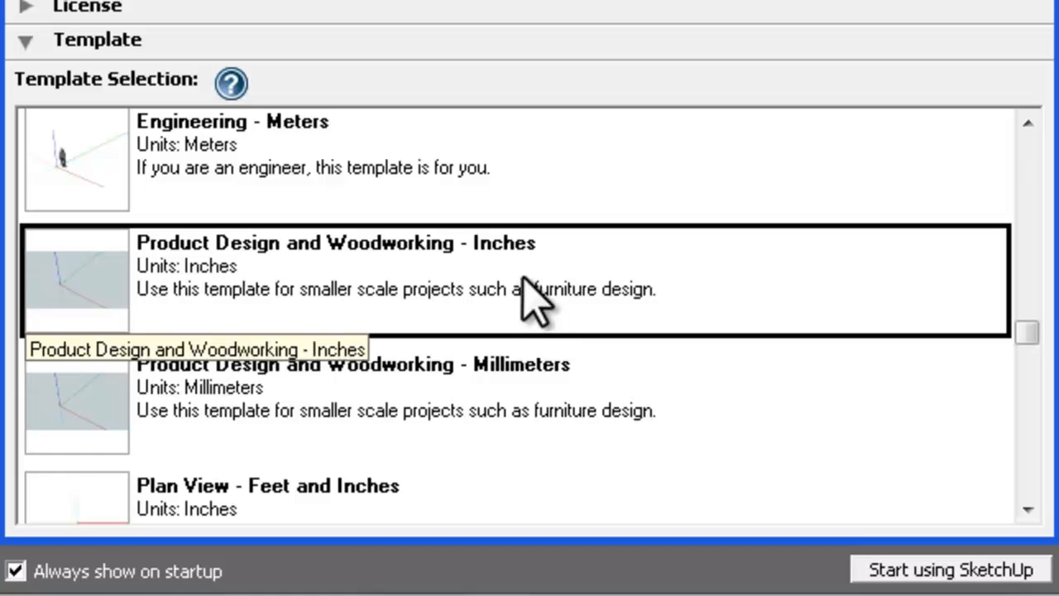
{"action": "left_click", "coordinate": [484, 414]}
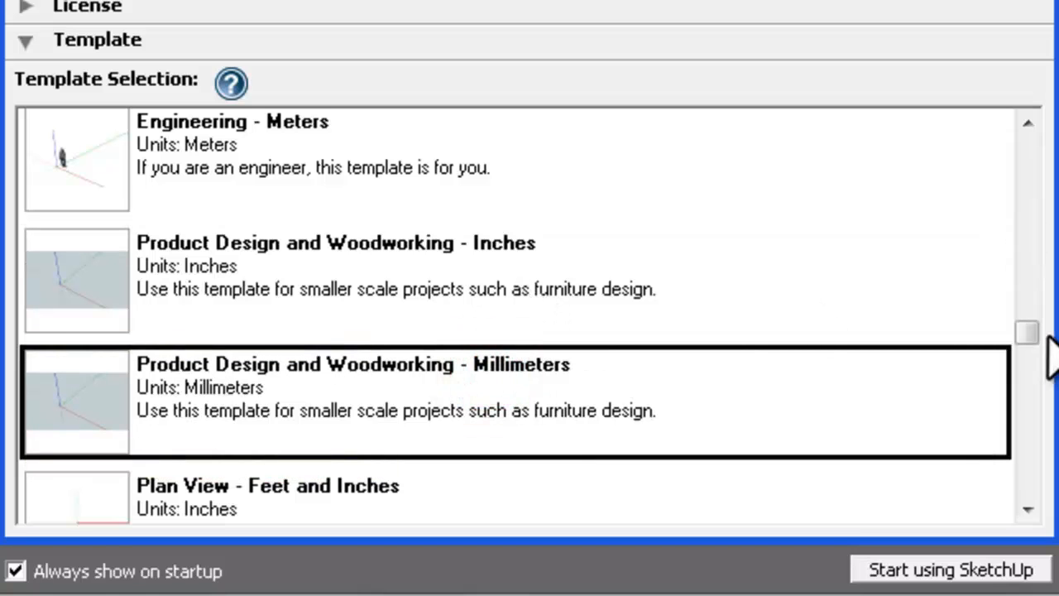
- Try the Plan View - Feet and Inches template and the Beginning Training Template - Meters
{"action": "left_click_drag", "start_coordinate": [1031, 331], "coordinate": [1029, 358]}
{"action": "left_click", "coordinate": [536, 402]}
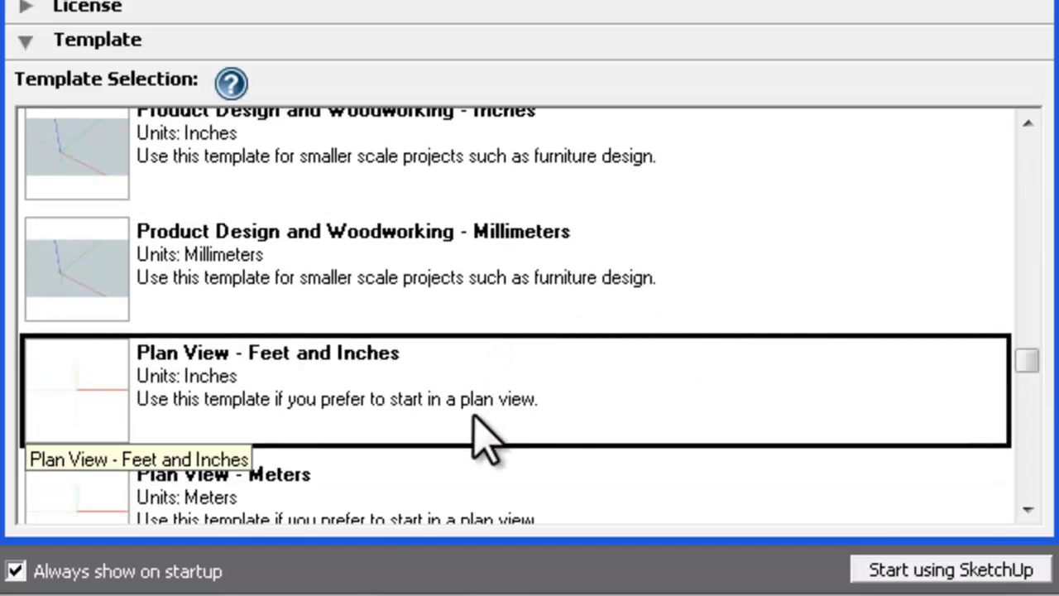
{"action": "left_click_drag", "start_coordinate": [1039, 364], "coordinate": [1020, 422]}
{"action": "left_click", "coordinate": [532, 371]}
{"action": "left_click", "coordinate": [434, 340]}
{"action": "left_click", "coordinate": [463, 426]}
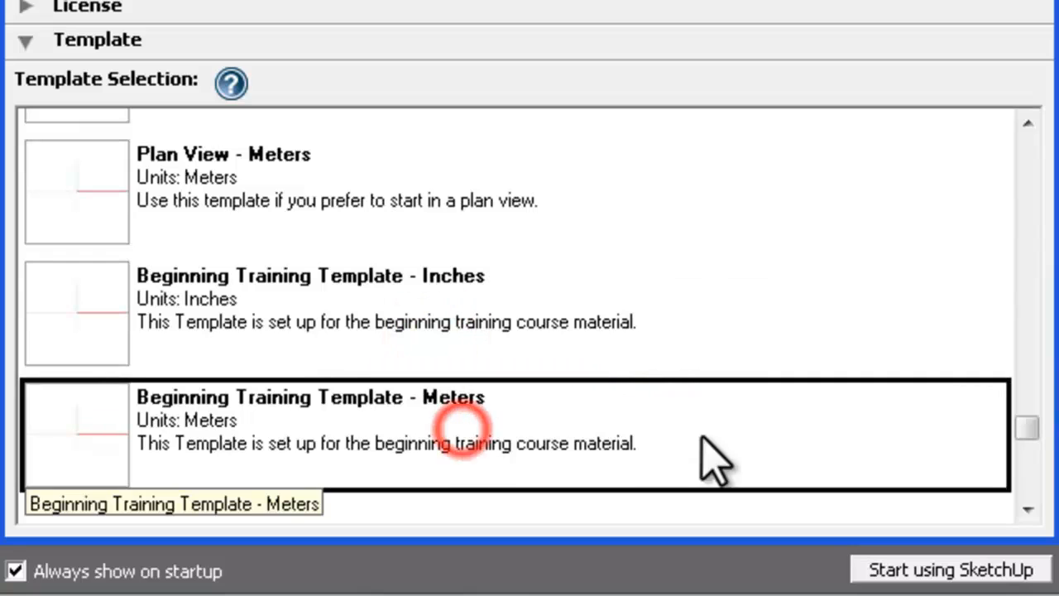
- Set Simple Template - Meters as the default template and leave the welcome window to start modeling
{"action": "left_click_drag", "start_coordinate": [1030, 430], "coordinate": [1026, 124]}
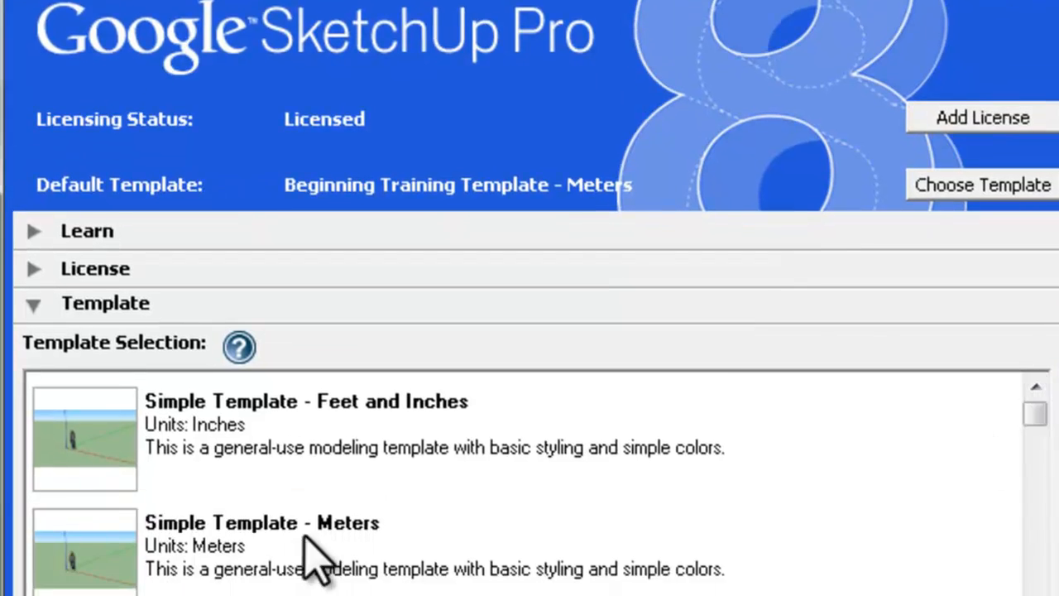
{"action": "left_click", "coordinate": [265, 513]}
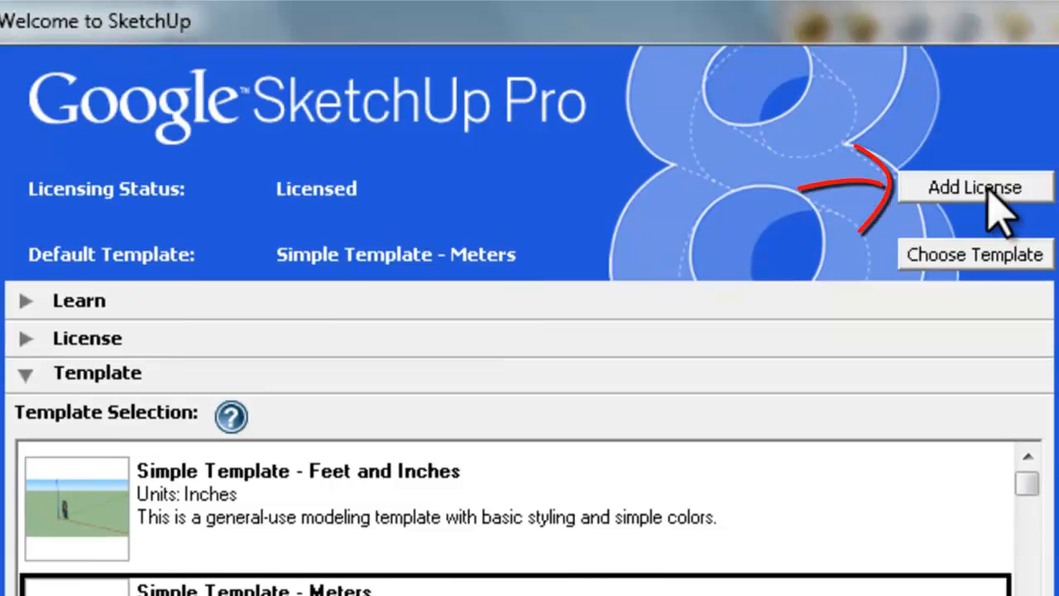
{"action": "left_click", "coordinate": [1026, 488]}
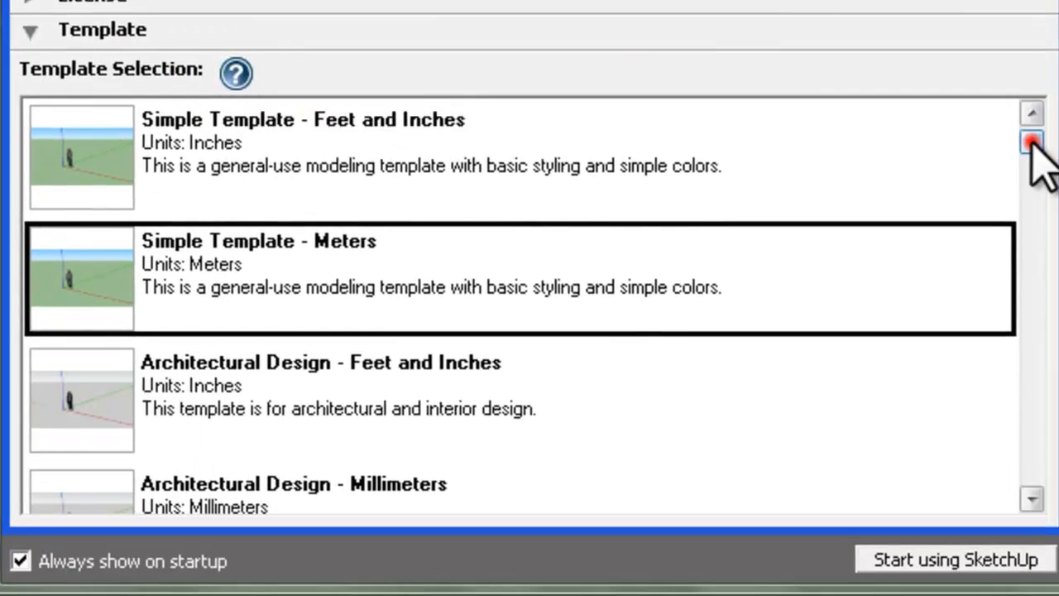
{"action": "left_click_drag", "start_coordinate": [1027, 488], "coordinate": [1031, 533]}
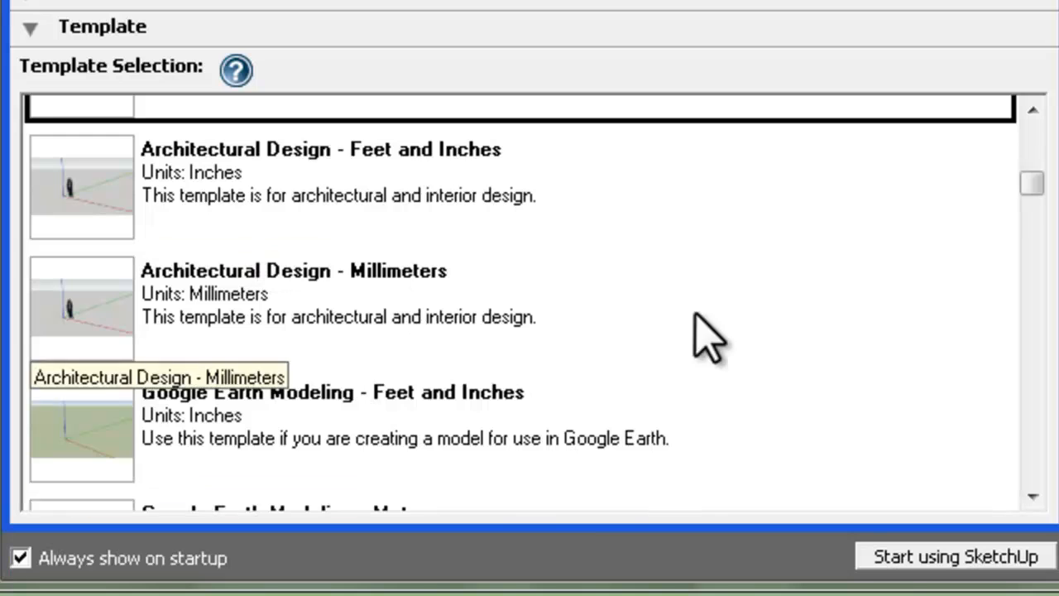
{"action": "left_click_drag", "start_coordinate": [1032, 186], "coordinate": [1038, 149]}
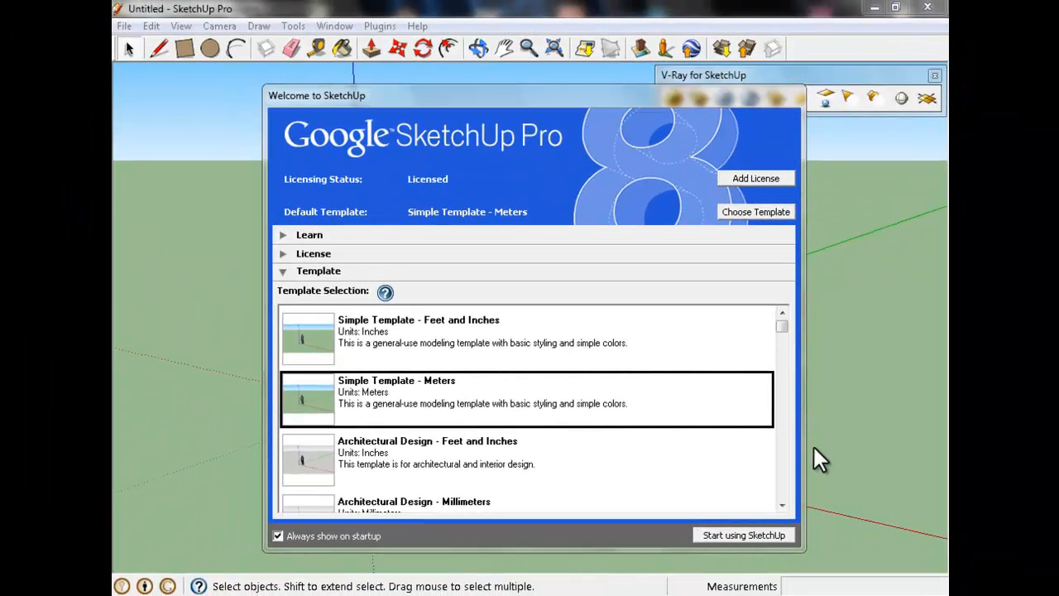
{"action": "left_click", "coordinate": [846, 420]}
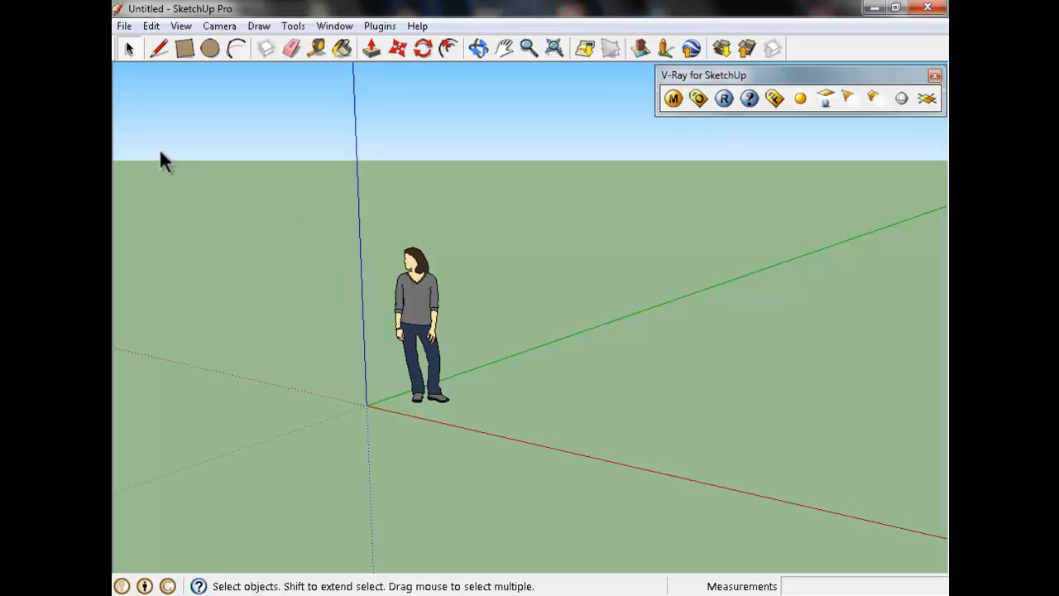
- Hide the Getting Started toolbar
{"action": "left_click", "coordinate": [179, 26]}
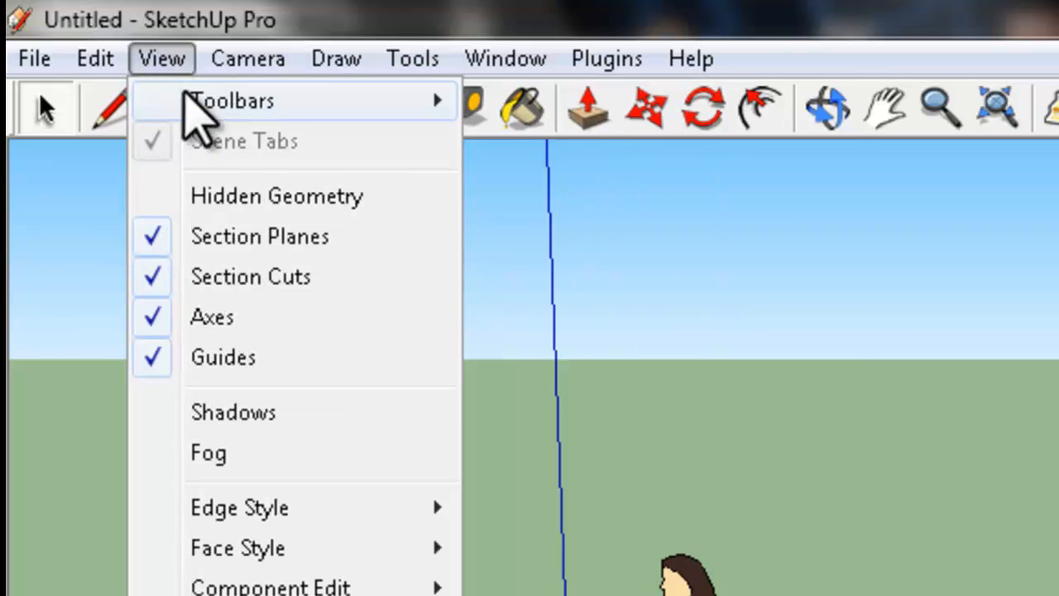
{"action": "mouse_move", "coordinate": [265, 99]}
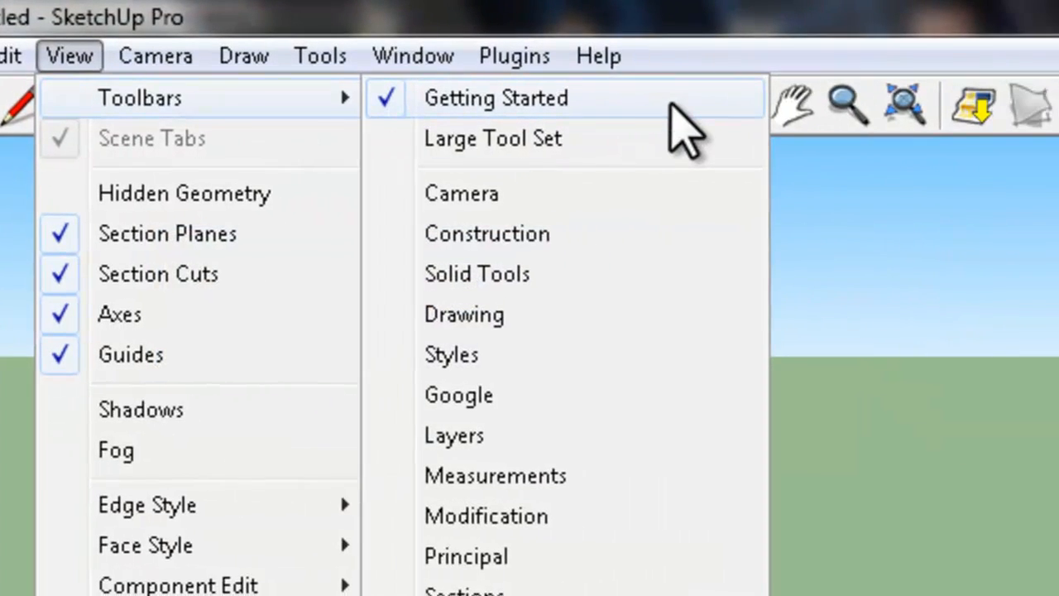
{"action": "left_click", "coordinate": [389, 103]}
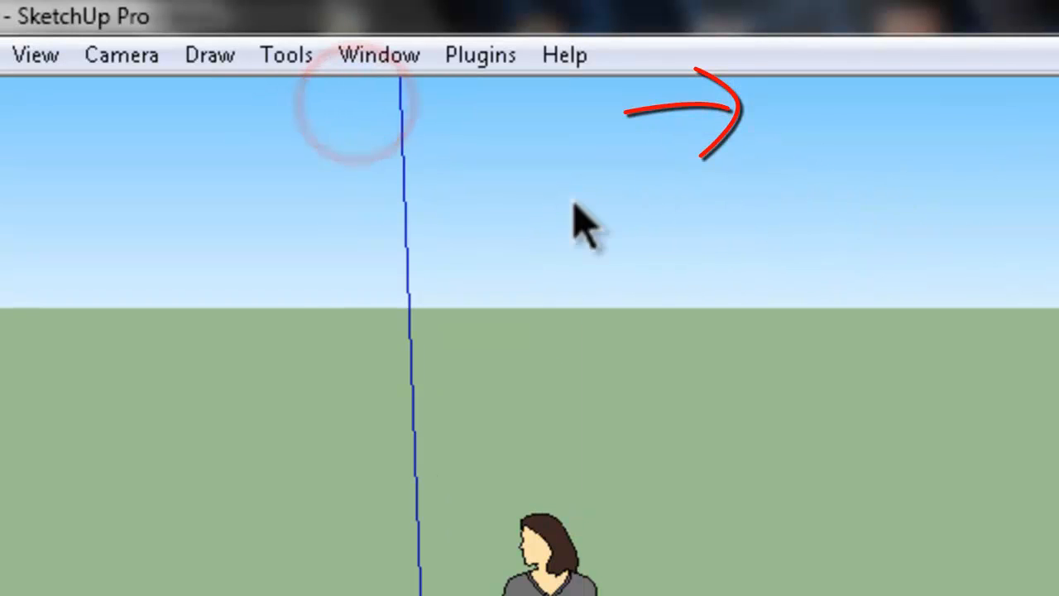
- Show the Getting Started toolbar again
{"action": "left_click", "coordinate": [35, 66]}
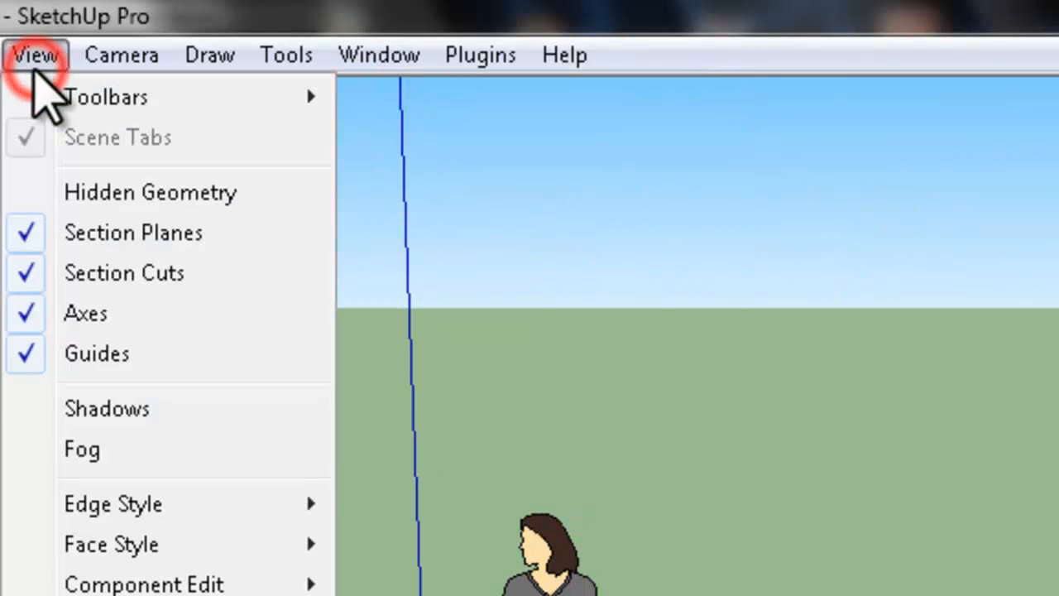
{"action": "mouse_move", "coordinate": [232, 101]}
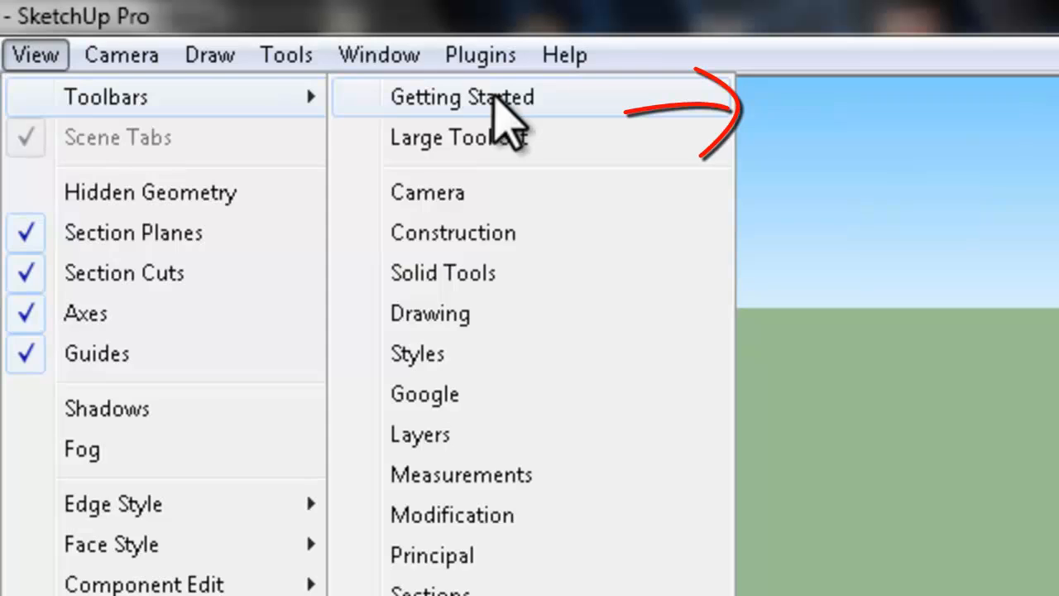
{"action": "left_click", "coordinate": [495, 97]}
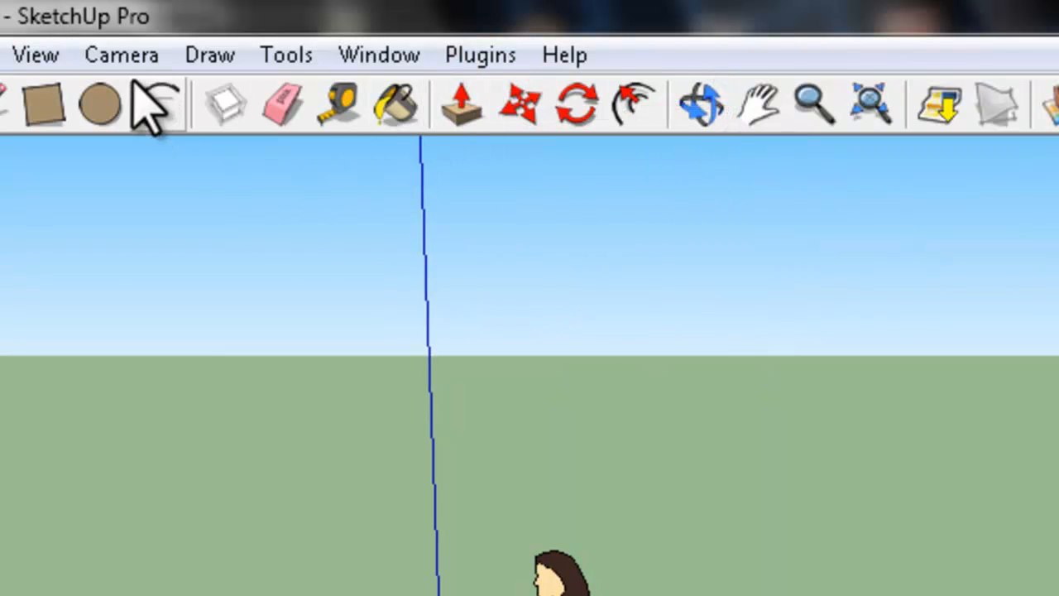
{"action": "left_click", "coordinate": [35, 55]}
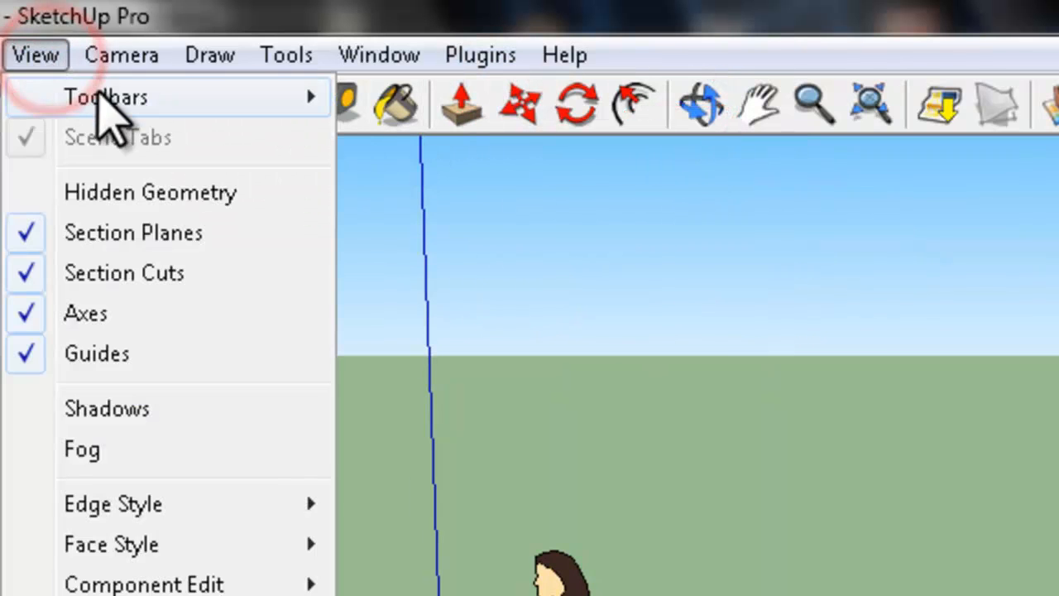
{"action": "mouse_move", "coordinate": [72, 97]}
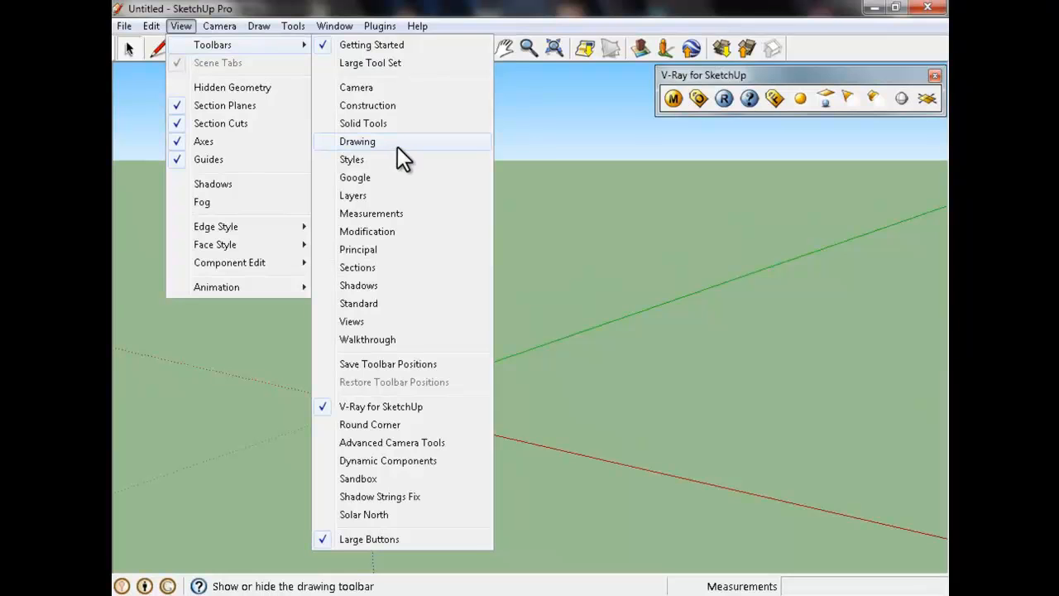
{"action": "left_click", "coordinate": [539, 121]}
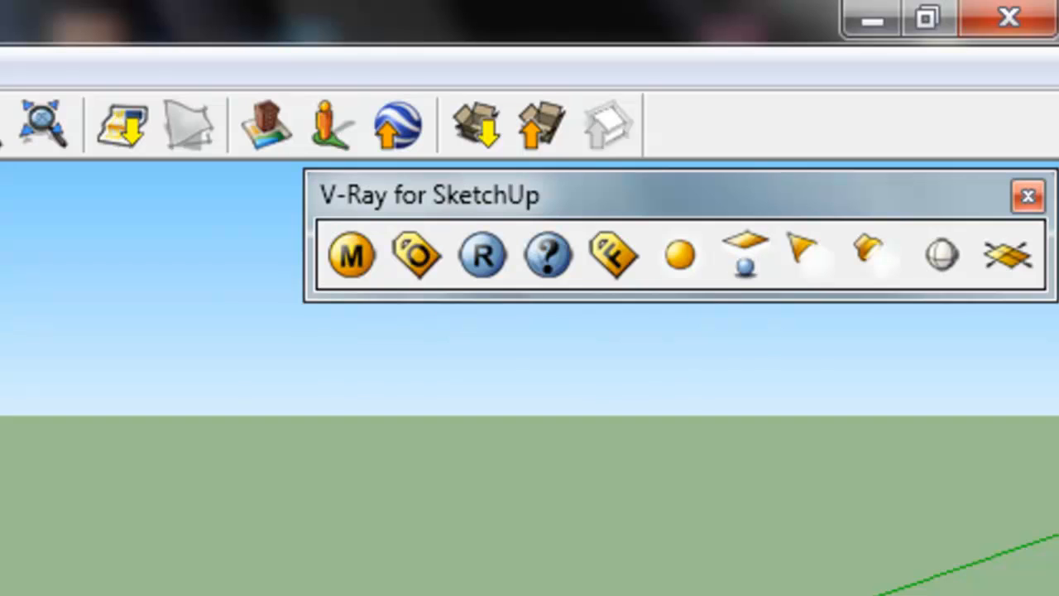
{"action": "left_click", "coordinate": [5, 35]}
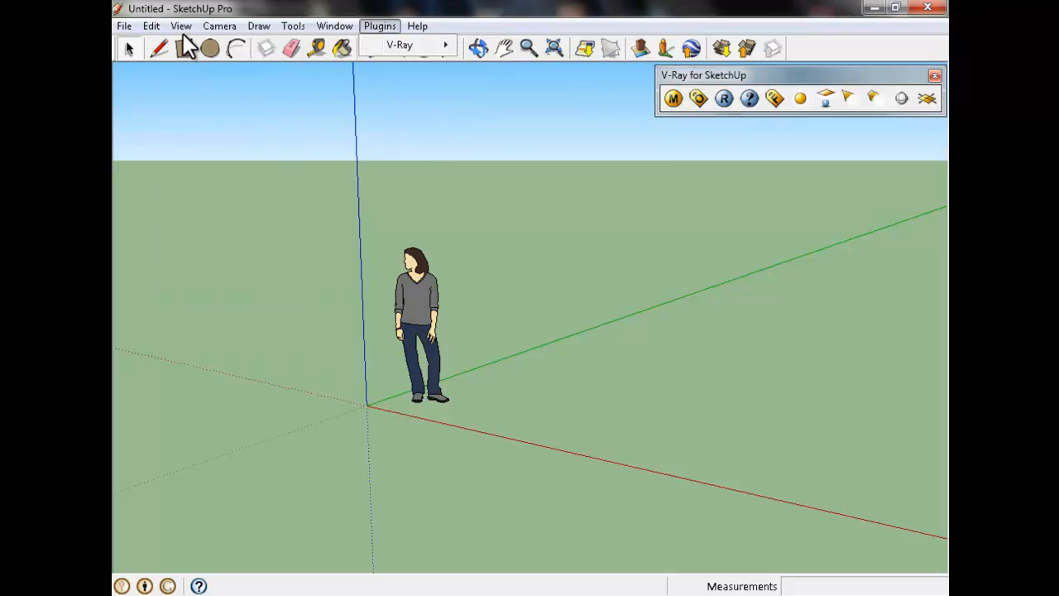
{"action": "mouse_move", "coordinate": [181, 26]}
{"action": "left_click", "coordinate": [527, 181]}
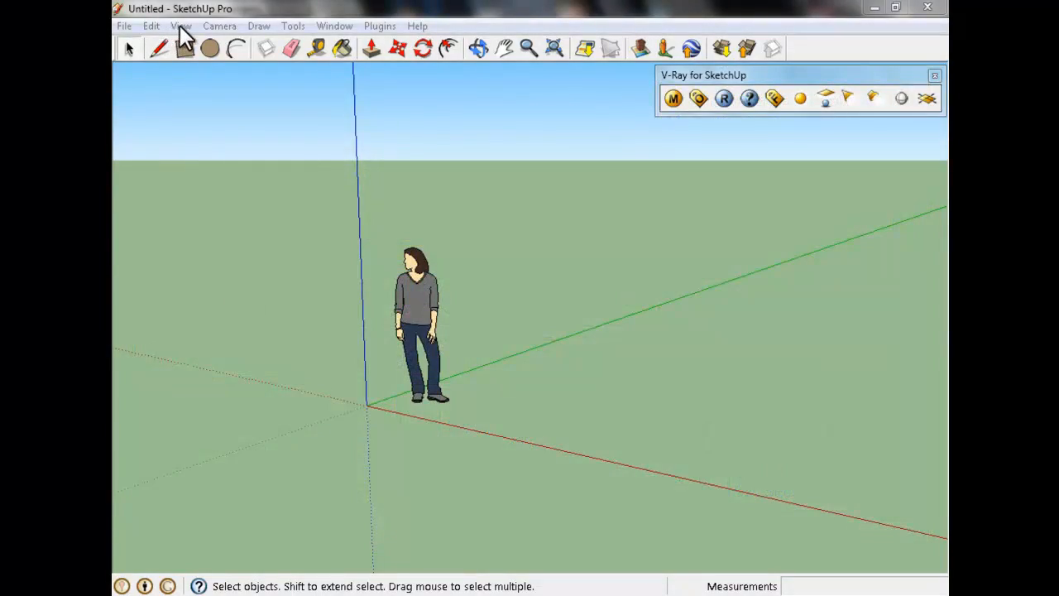
- Show the Large Tool Set toolbar
{"action": "left_click", "coordinate": [178, 26]}
{"action": "mouse_move", "coordinate": [305, 55]}
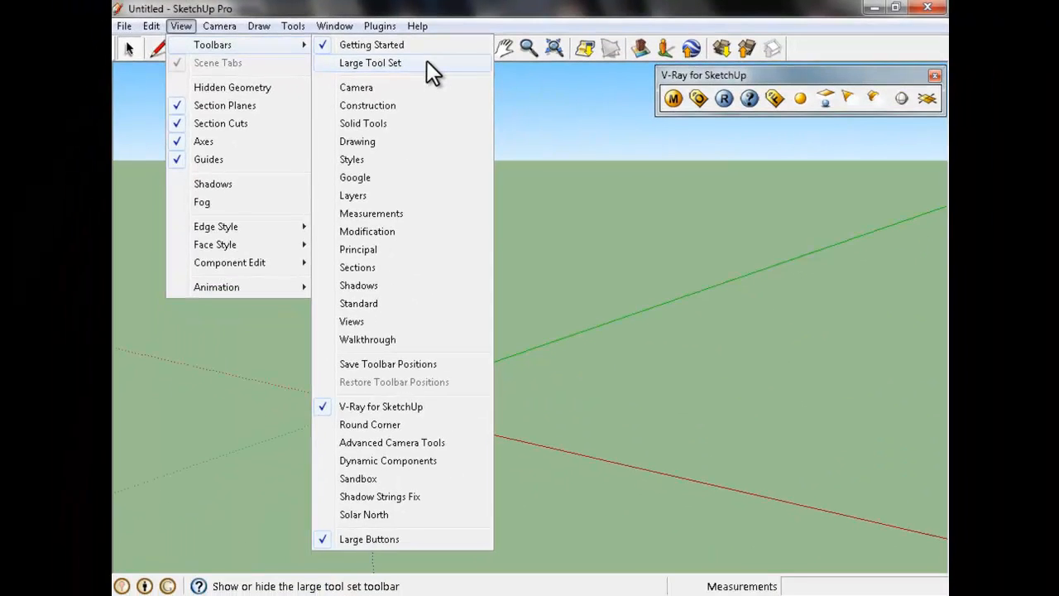
{"action": "left_click", "coordinate": [427, 62]}
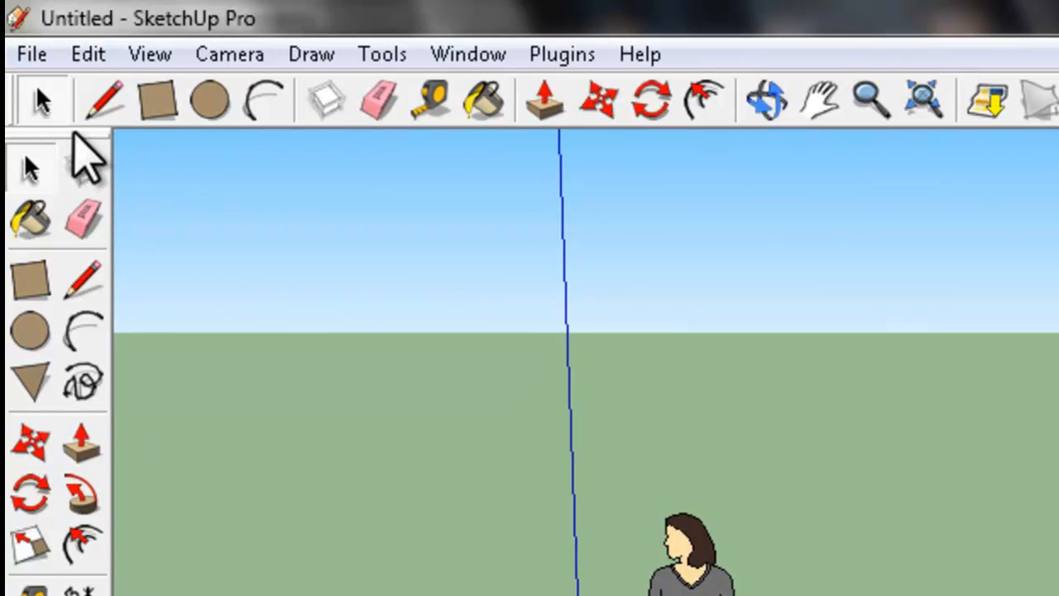
- Float the Large Tool Set over the drawing area and try four-column, one-column and two-column layouts
{"action": "left_click", "coordinate": [74, 139]}
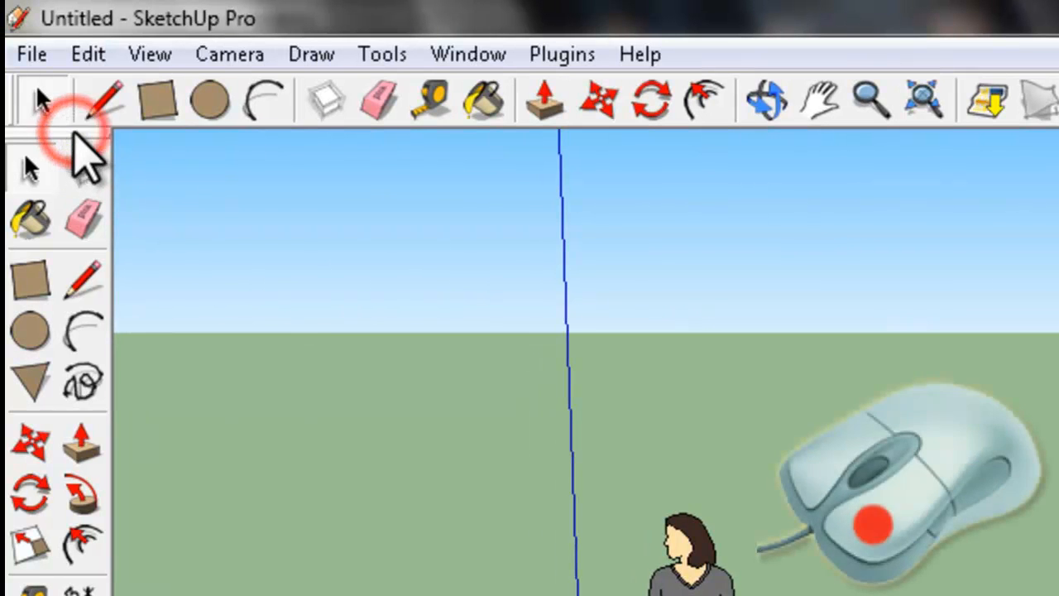
{"action": "left_click_drag", "start_coordinate": [81, 140], "coordinate": [863, 219]}
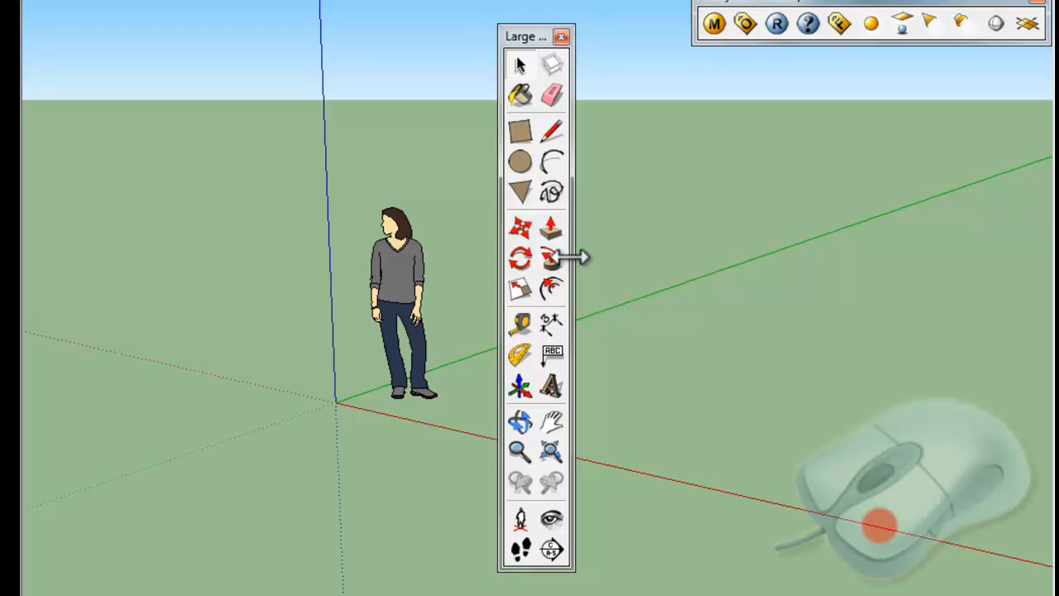
{"action": "left_click_drag", "start_coordinate": [573, 257], "coordinate": [654, 264]}
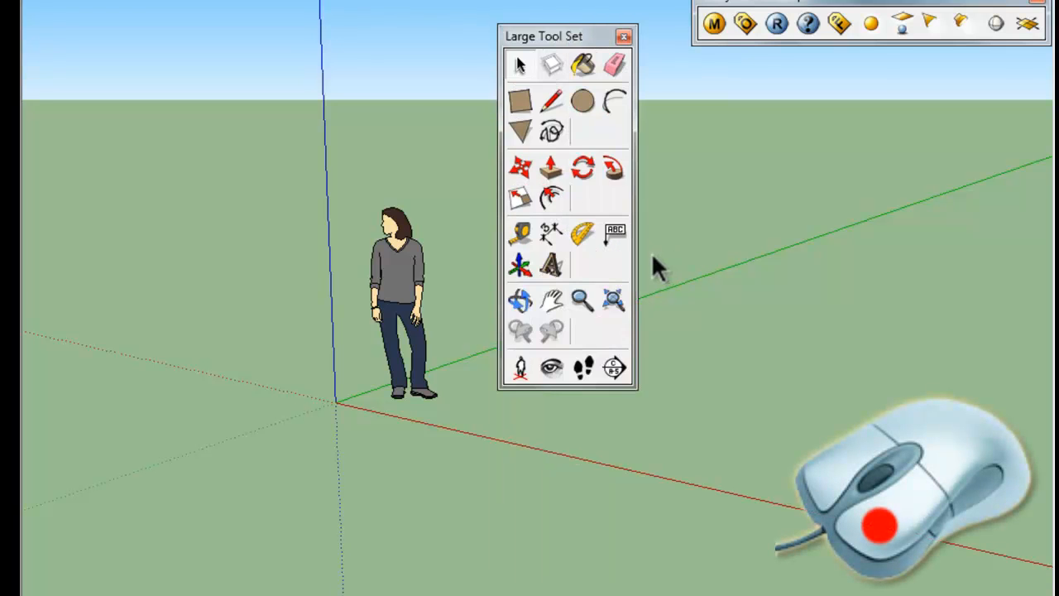
{"action": "left_click_drag", "start_coordinate": [573, 389], "coordinate": [576, 454]}
{"action": "left_click_drag", "start_coordinate": [558, 387], "coordinate": [559, 459]}
{"action": "left_click_drag", "start_coordinate": [608, 263], "coordinate": [546, 266]}
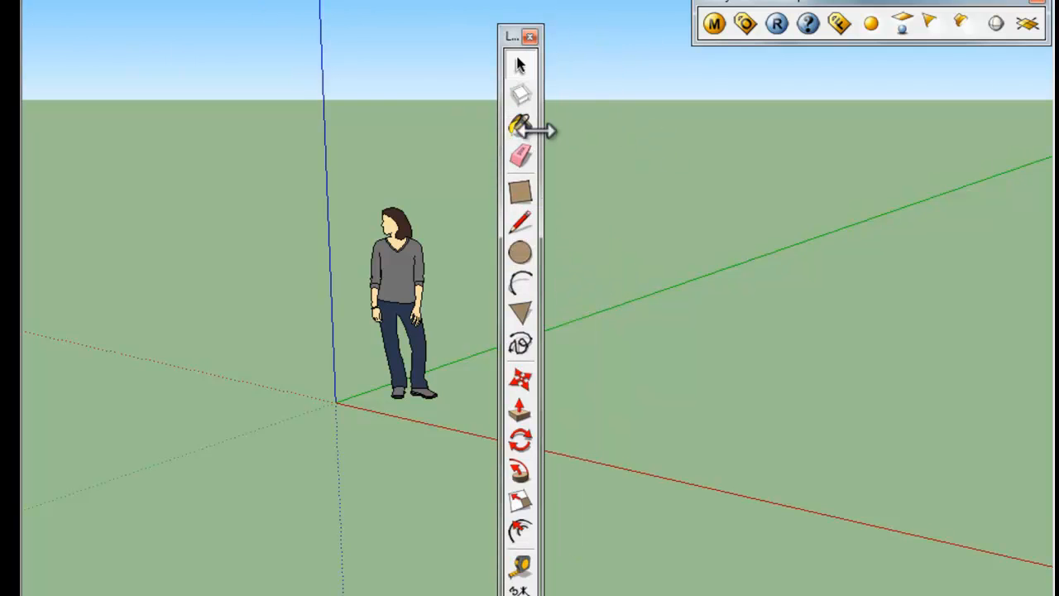
{"action": "left_click_drag", "start_coordinate": [539, 129], "coordinate": [566, 125]}
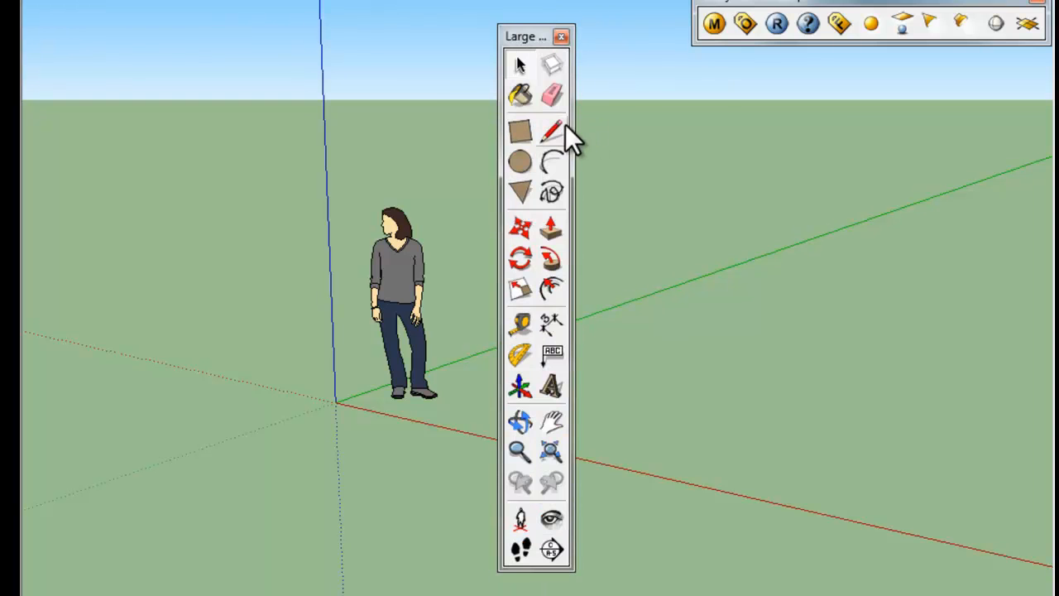
- Dock the floating Large Tool Set back alongside the drawing area in its vertical two-column layout
{"action": "left_click", "coordinate": [516, 34]}
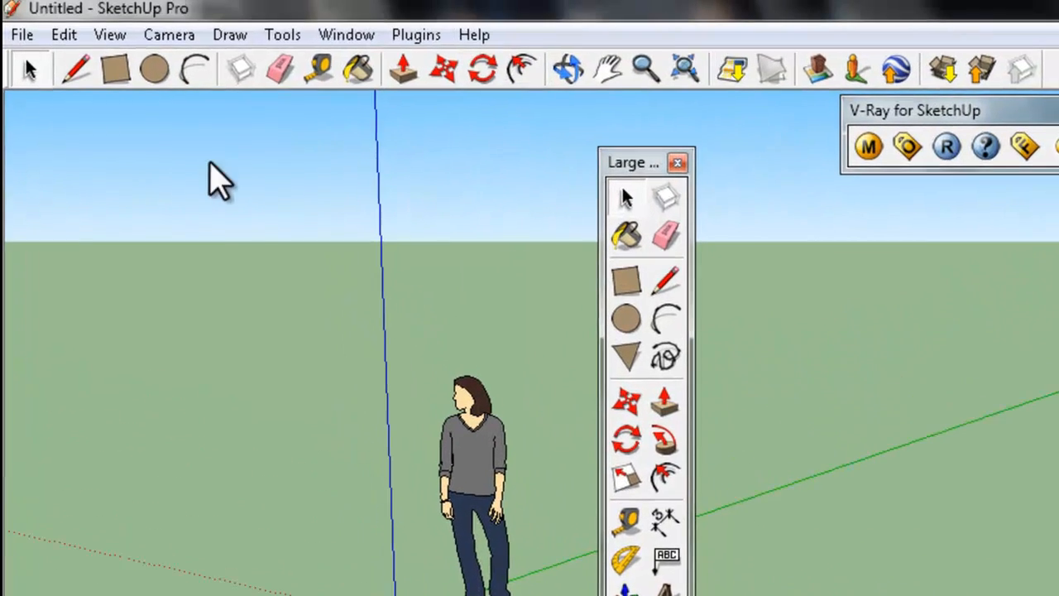
{"action": "left_click_drag", "start_coordinate": [209, 162], "coordinate": [28, 132]}
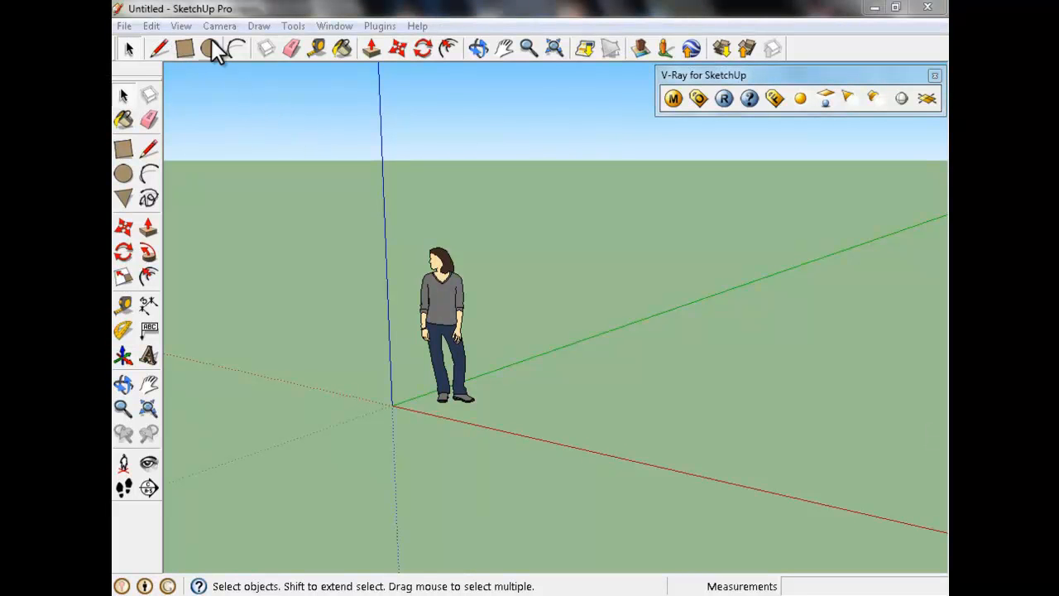
- Show the Standard toolbar and move the Large Tool Set up directly beneath it
{"action": "left_click", "coordinate": [157, 23]}
{"action": "mouse_move", "coordinate": [184, 32]}
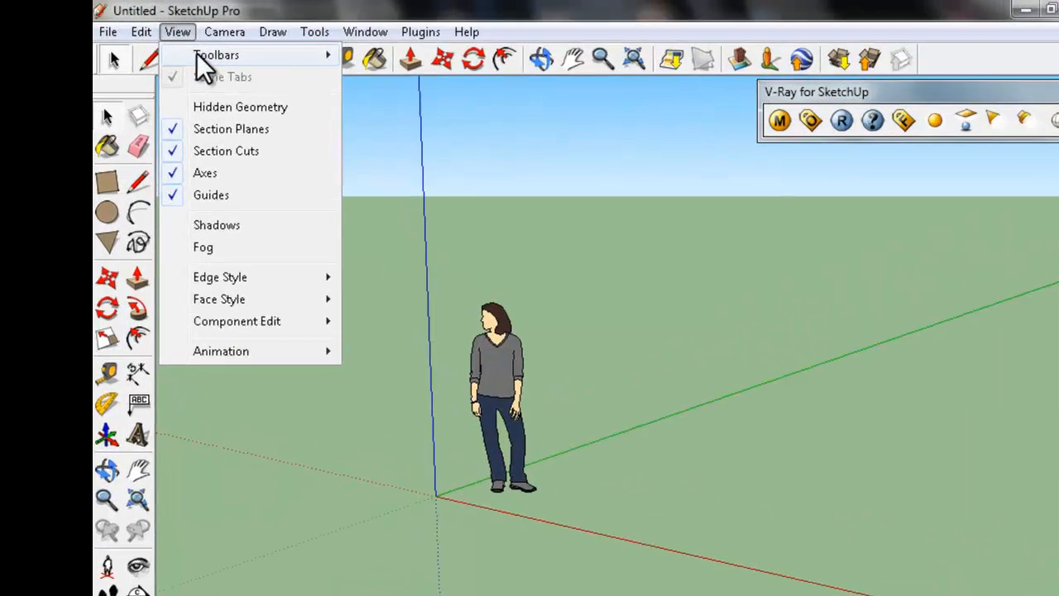
{"action": "mouse_move", "coordinate": [268, 60]}
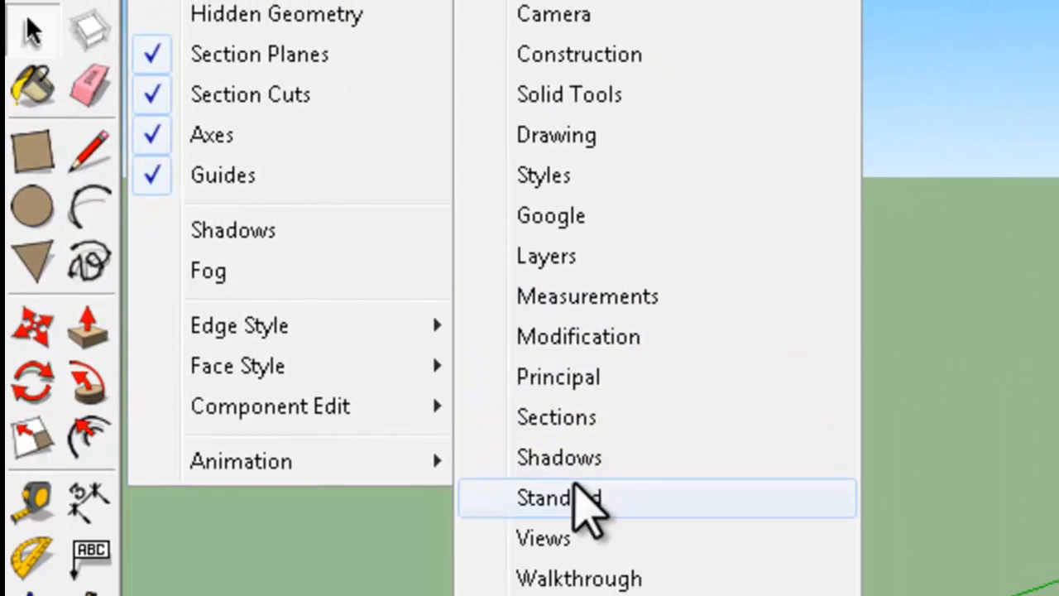
{"action": "left_click", "coordinate": [580, 501]}
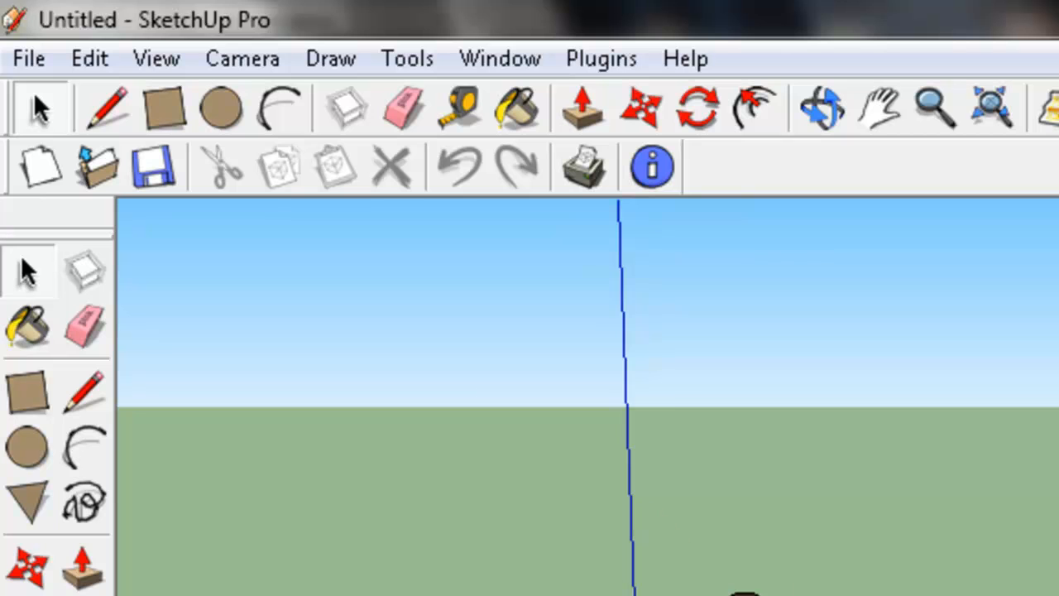
{"action": "left_click", "coordinate": [210, 339]}
{"action": "left_click_drag", "start_coordinate": [60, 235], "coordinate": [62, 201]}
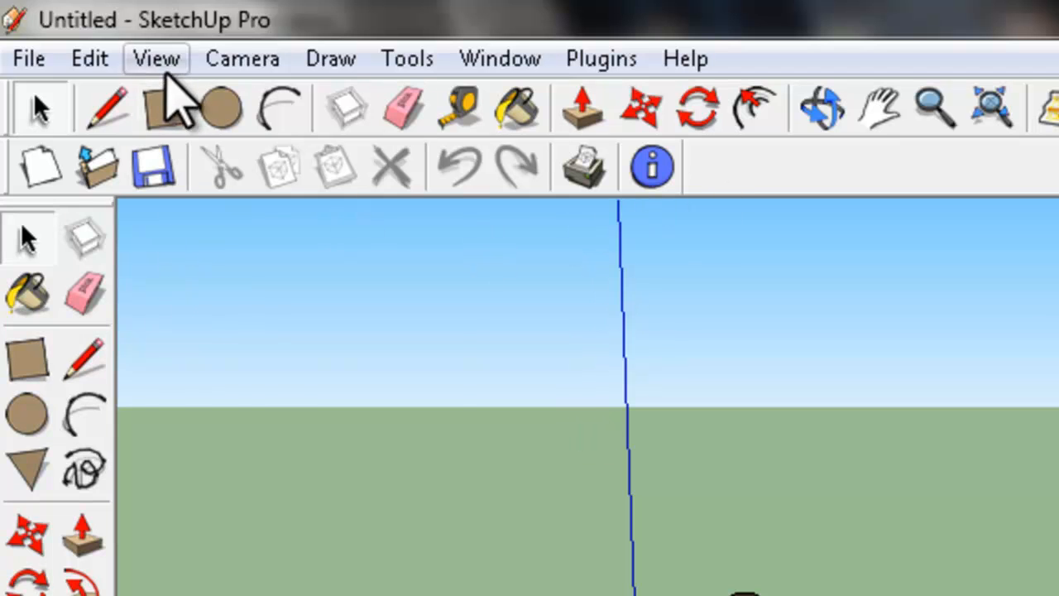
- Show the Views toolbar
{"action": "left_click", "coordinate": [166, 60]}
{"action": "mouse_move", "coordinate": [190, 98]}
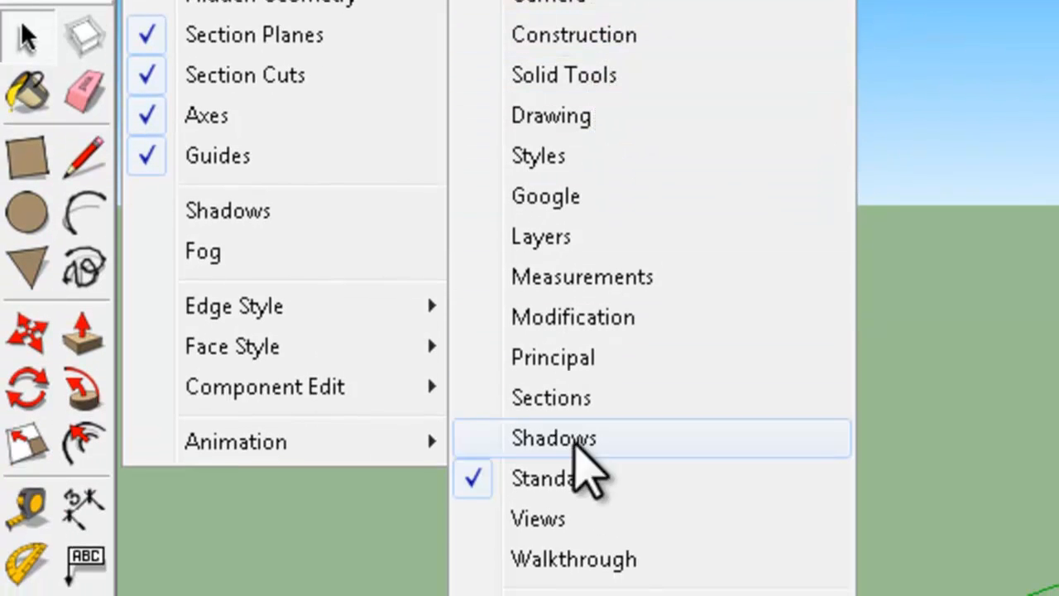
{"action": "left_click", "coordinate": [579, 512]}
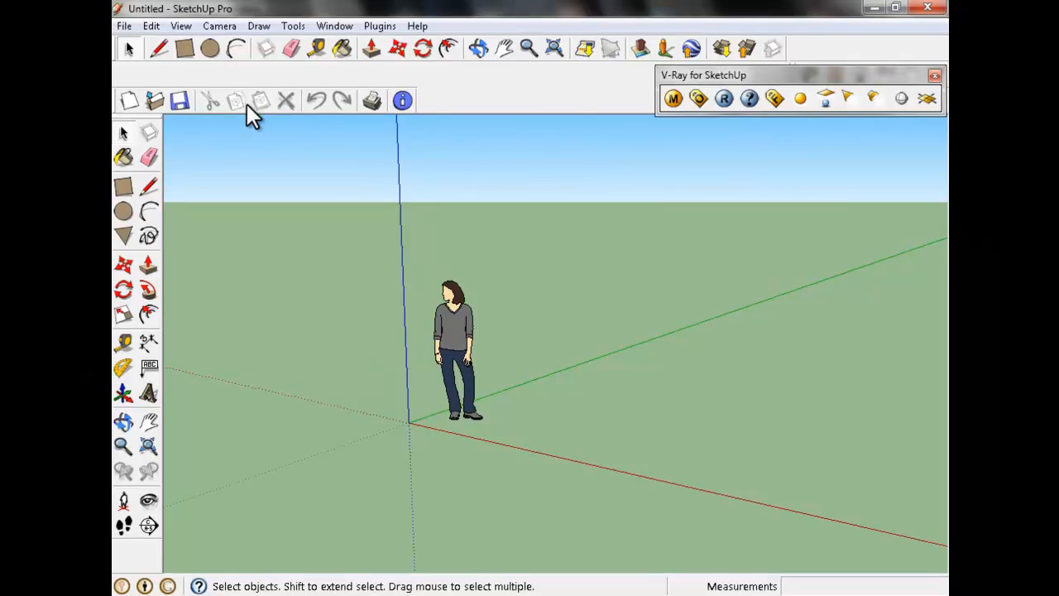
- Move the V-Ray toolbar lower over the drawing area and line up the Standard and Views toolbars side by side in one row
{"action": "left_click", "coordinate": [719, 70]}
{"action": "left_click_drag", "start_coordinate": [715, 146], "coordinate": [714, 146]}
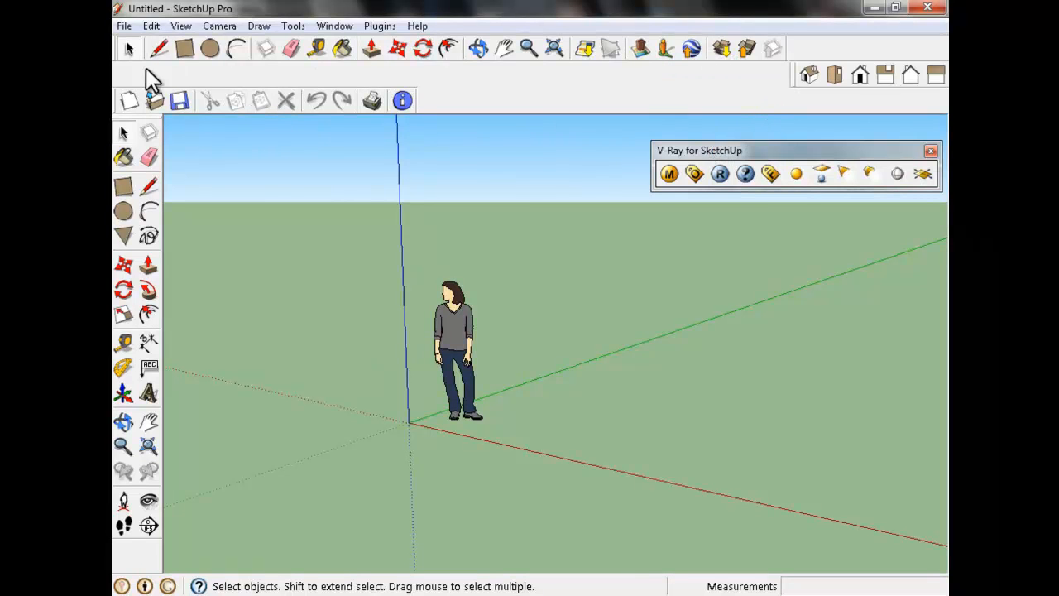
{"action": "left_click_drag", "start_coordinate": [116, 97], "coordinate": [117, 73]}
{"action": "left_click", "coordinate": [792, 80]}
{"action": "left_click_drag", "start_coordinate": [423, 71], "coordinate": [420, 81]}
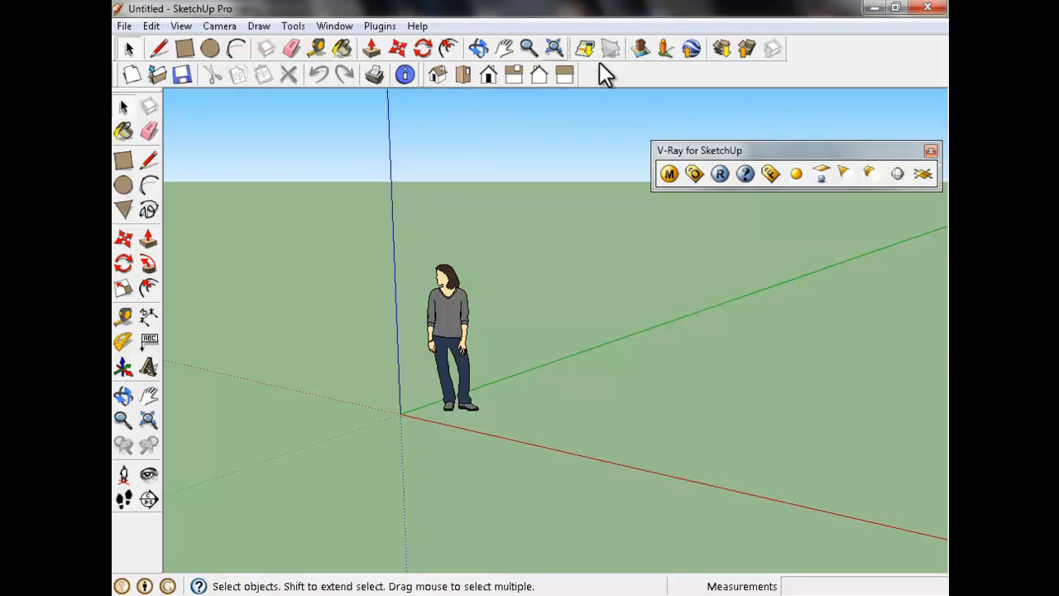
- Switch the toolbars to small icons by turning off the Large Buttons option
{"action": "left_click", "coordinate": [182, 27]}
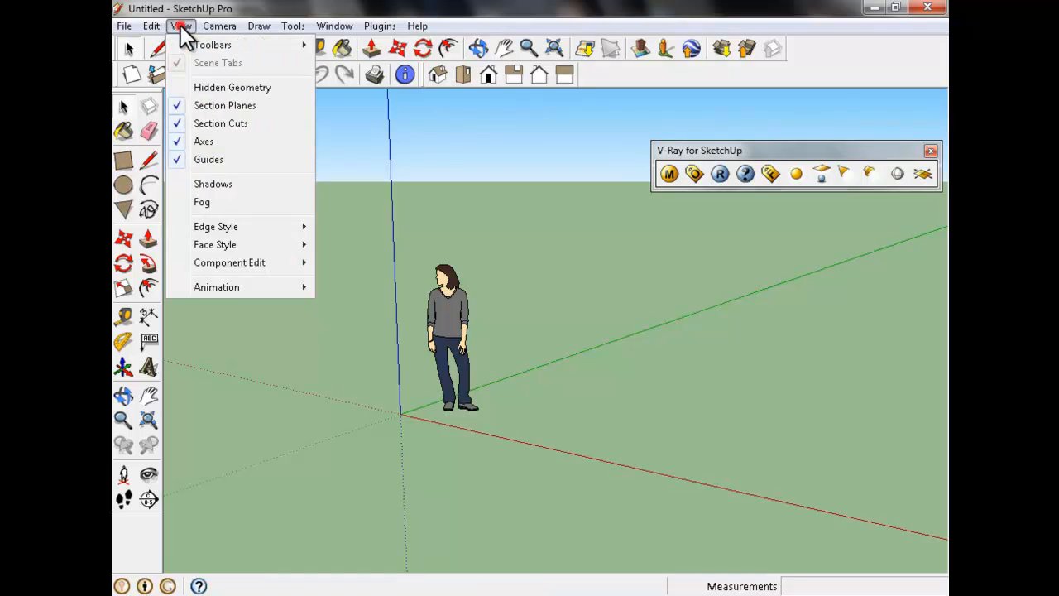
{"action": "mouse_move", "coordinate": [212, 45]}
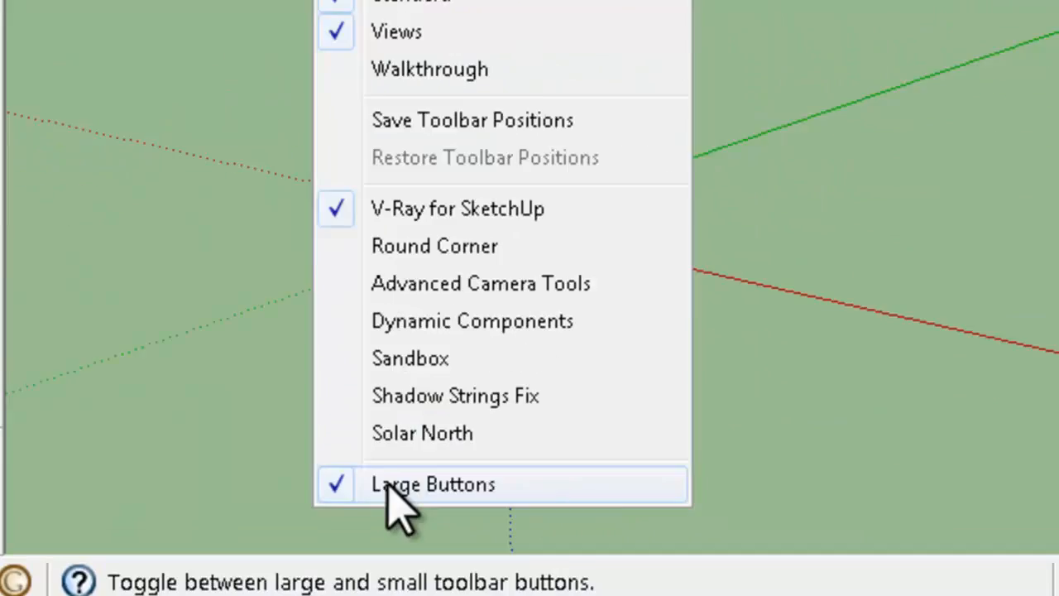
{"action": "left_click", "coordinate": [447, 397]}
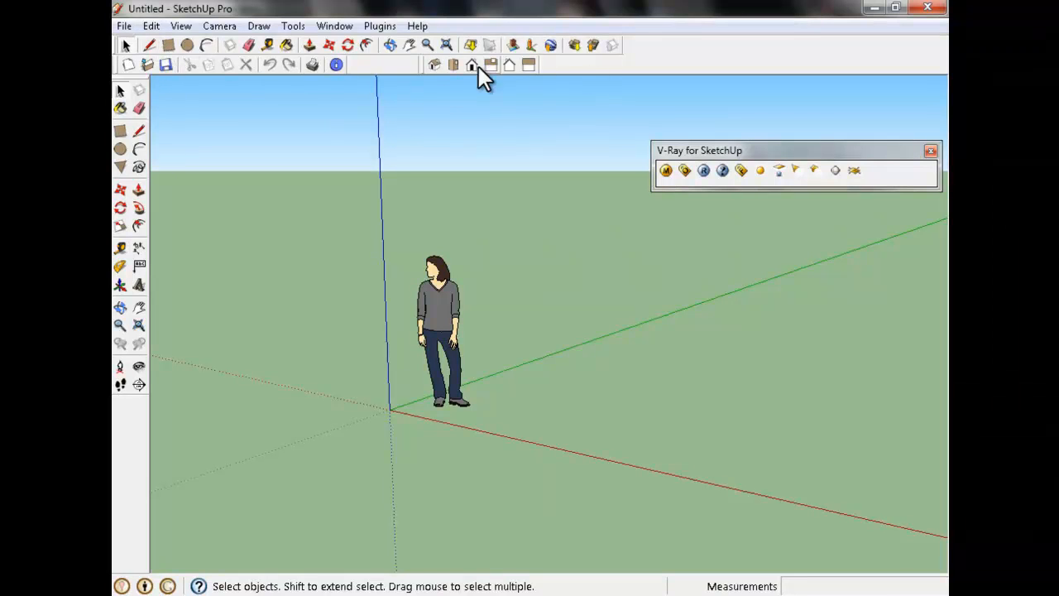
- Turn the Large Buttons option back on for all toolbars
{"action": "left_click", "coordinate": [192, 27]}
{"action": "mouse_move", "coordinate": [185, 45]}
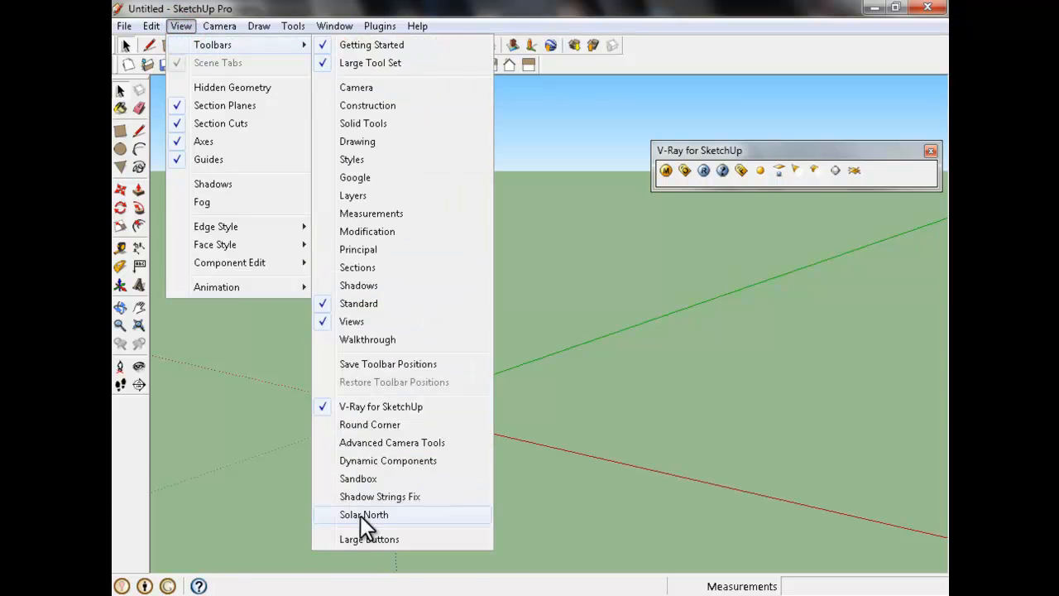
{"action": "left_click", "coordinate": [360, 538]}
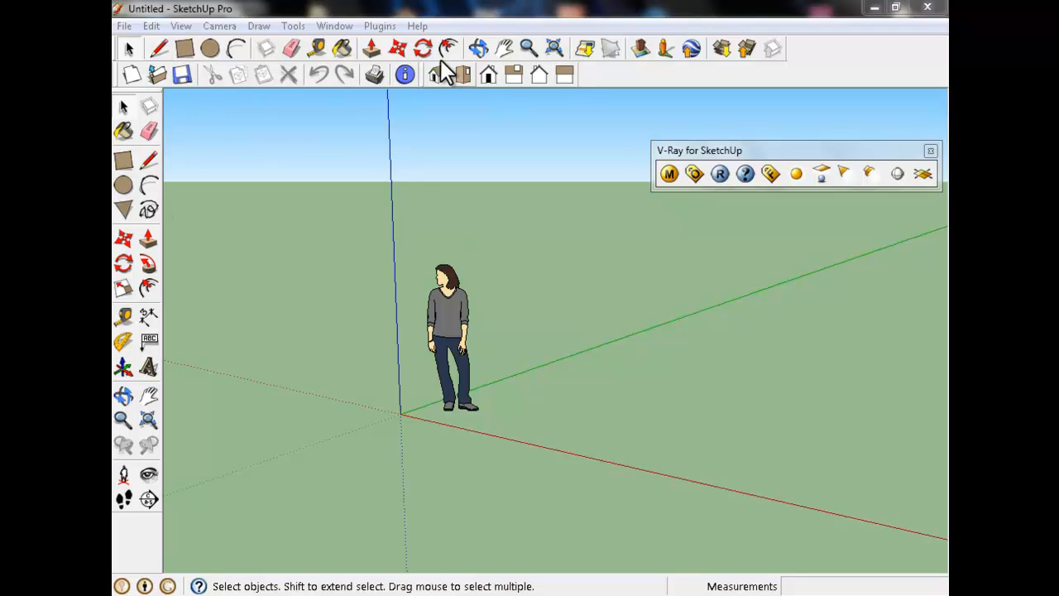
{"action": "left_click", "coordinate": [181, 26]}
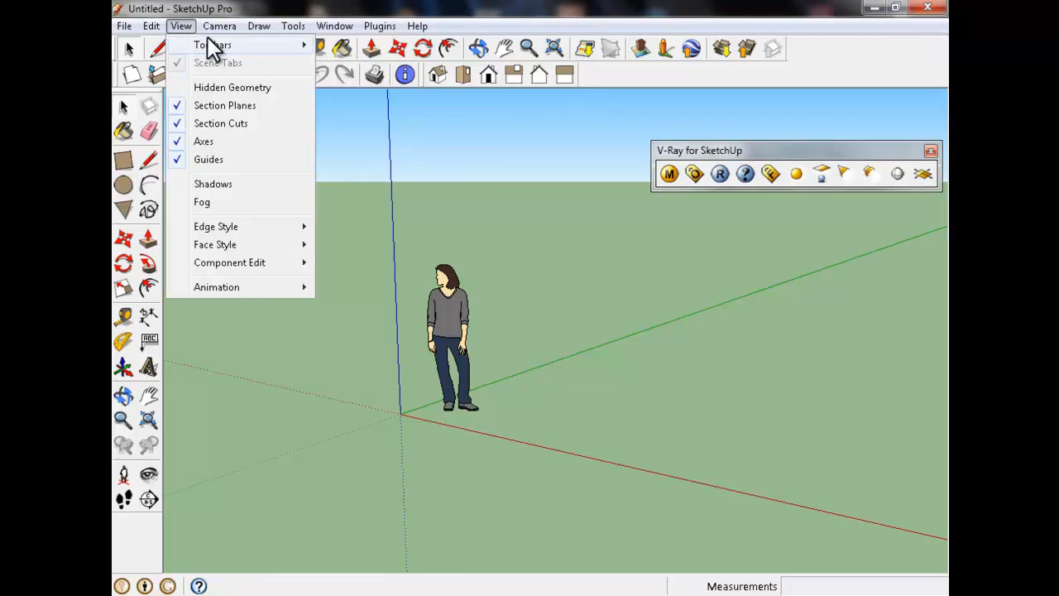
{"action": "mouse_move", "coordinate": [202, 43]}
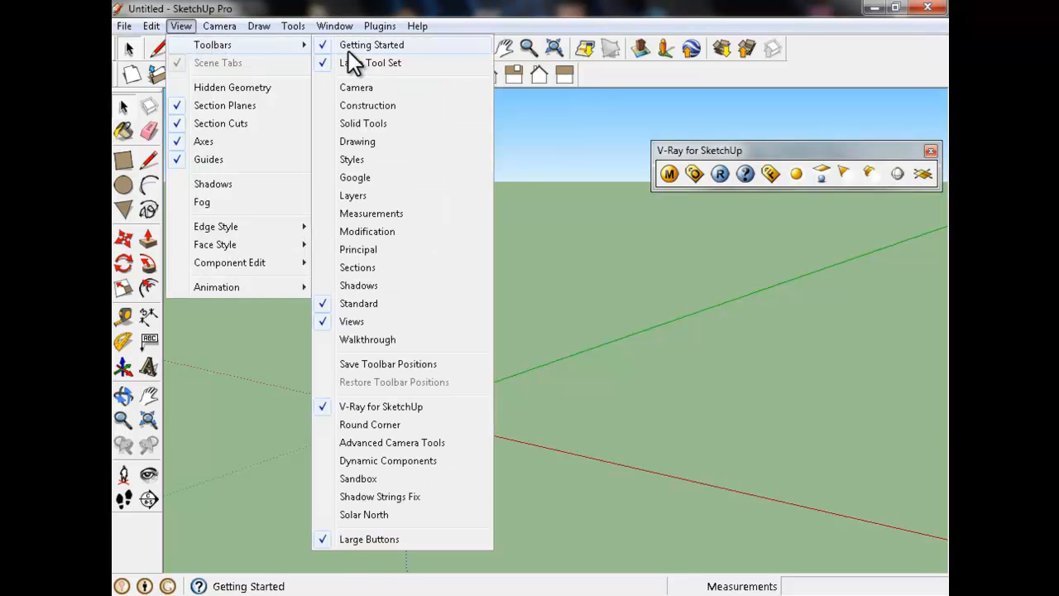
{"action": "left_click", "coordinate": [586, 239]}
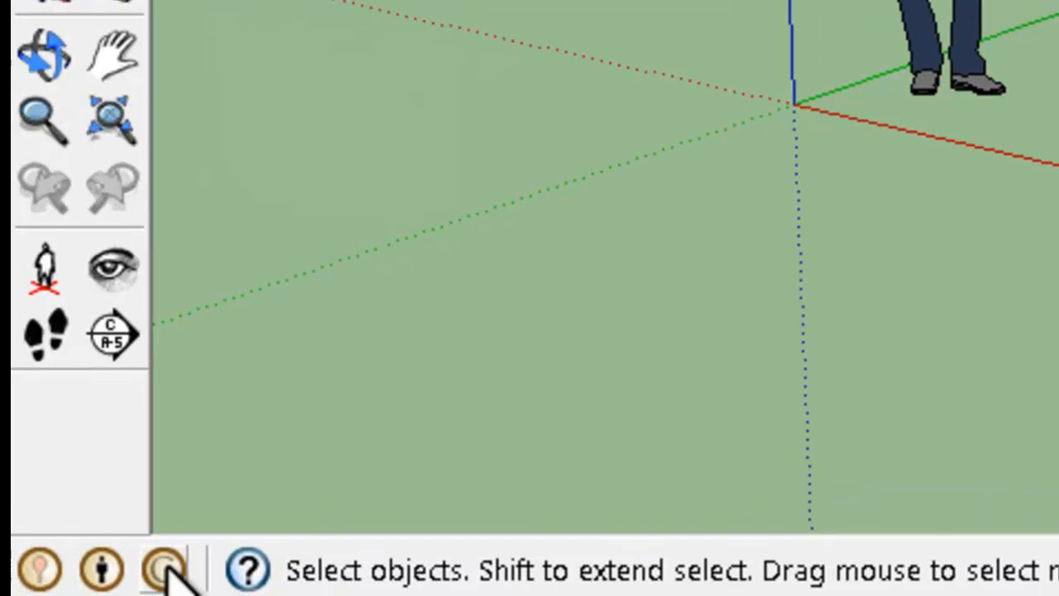
- Check the model's geo-location and credits information from the status bar, closing Model Info after each
{"action": "left_click", "coordinate": [42, 571]}
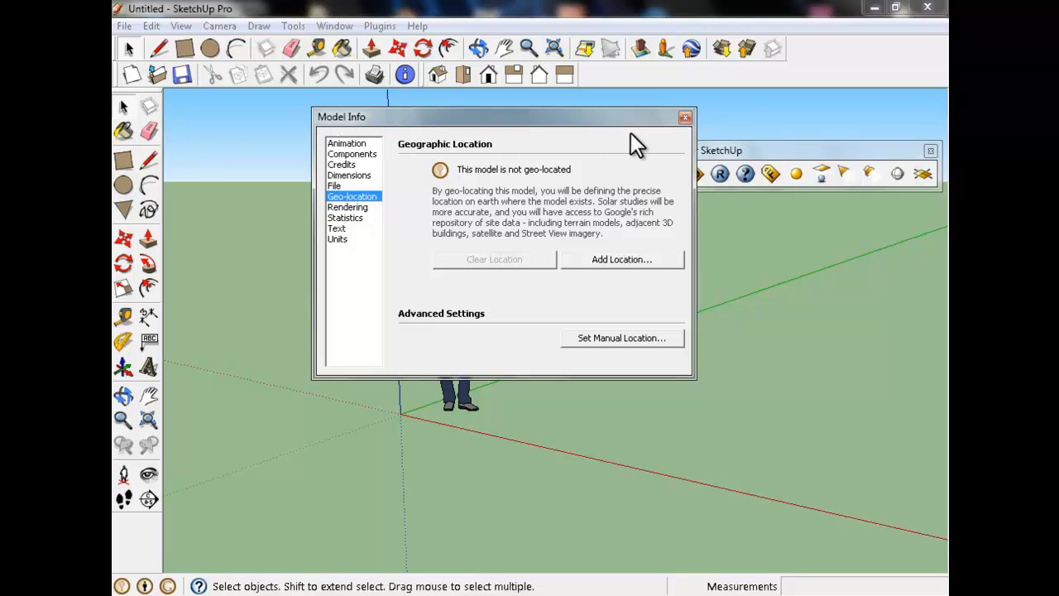
{"action": "left_click", "coordinate": [684, 117]}
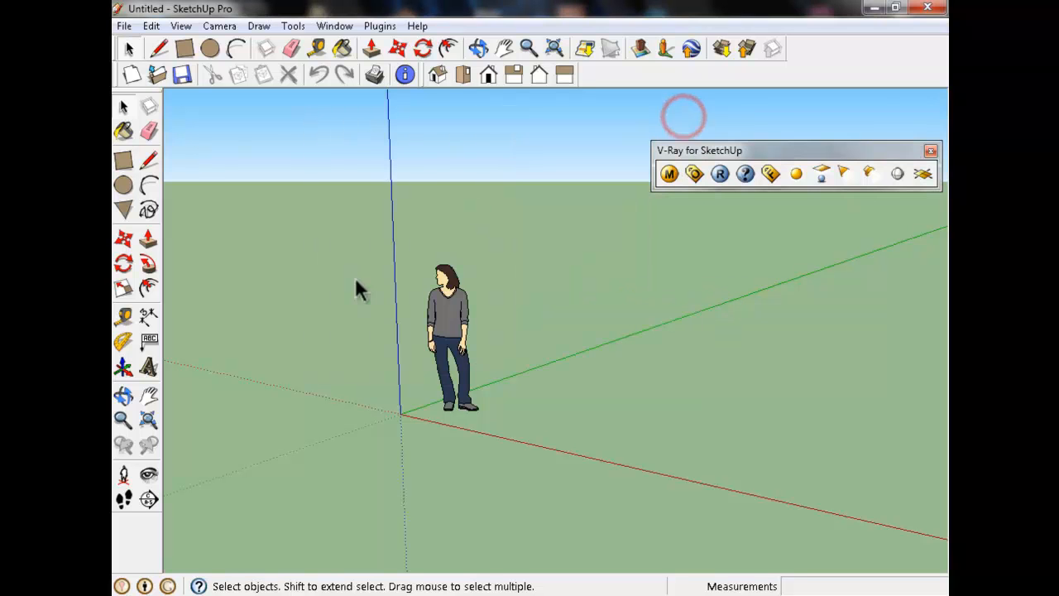
{"action": "left_click", "coordinate": [144, 586]}
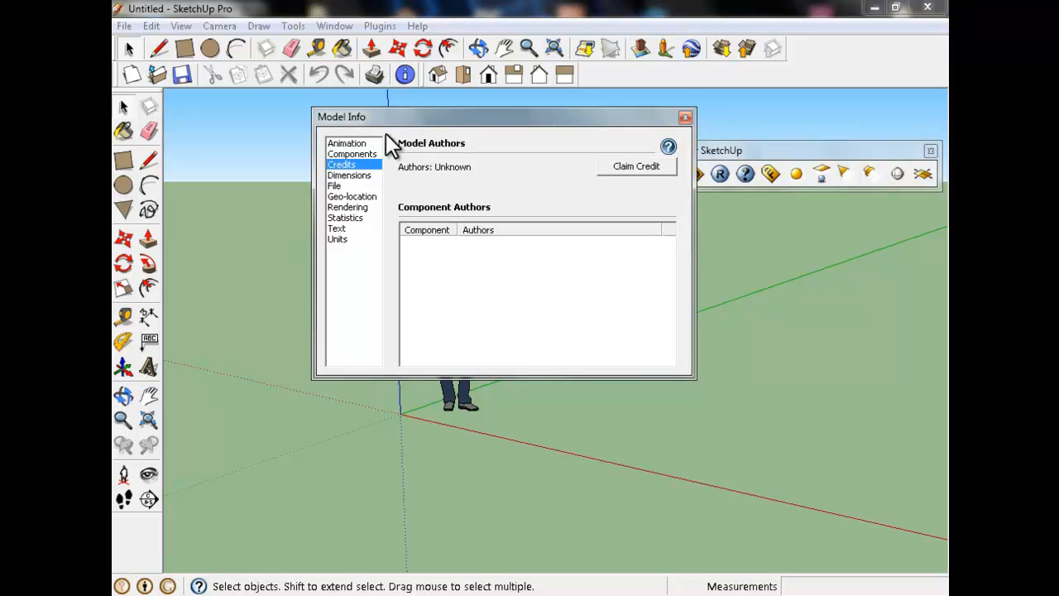
{"action": "left_click", "coordinate": [684, 117]}
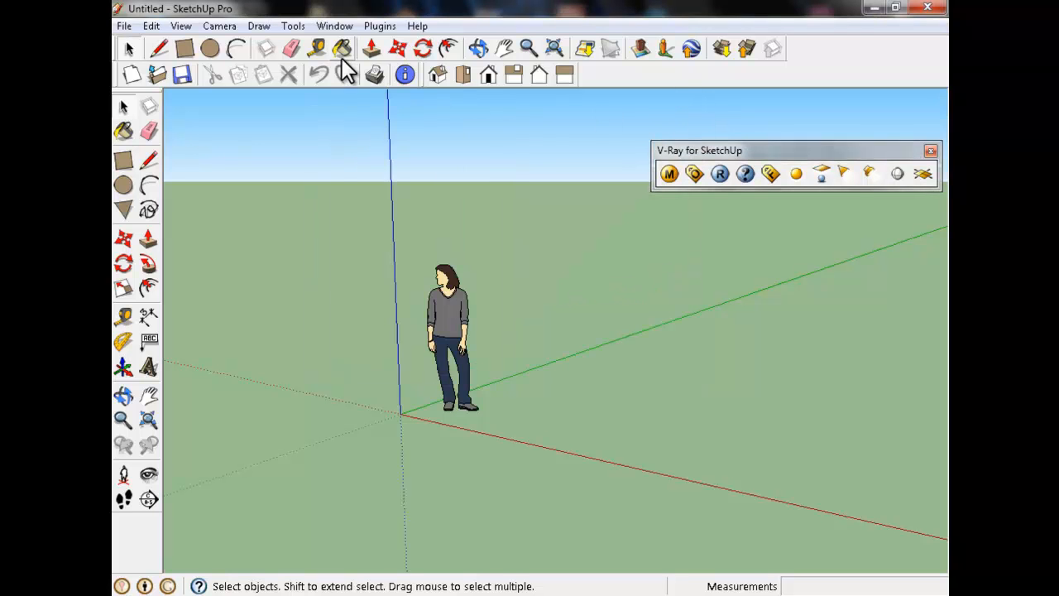
- Look through the Model Info pages from Animation to Units and close the dialog
{"action": "left_click", "coordinate": [334, 27]}
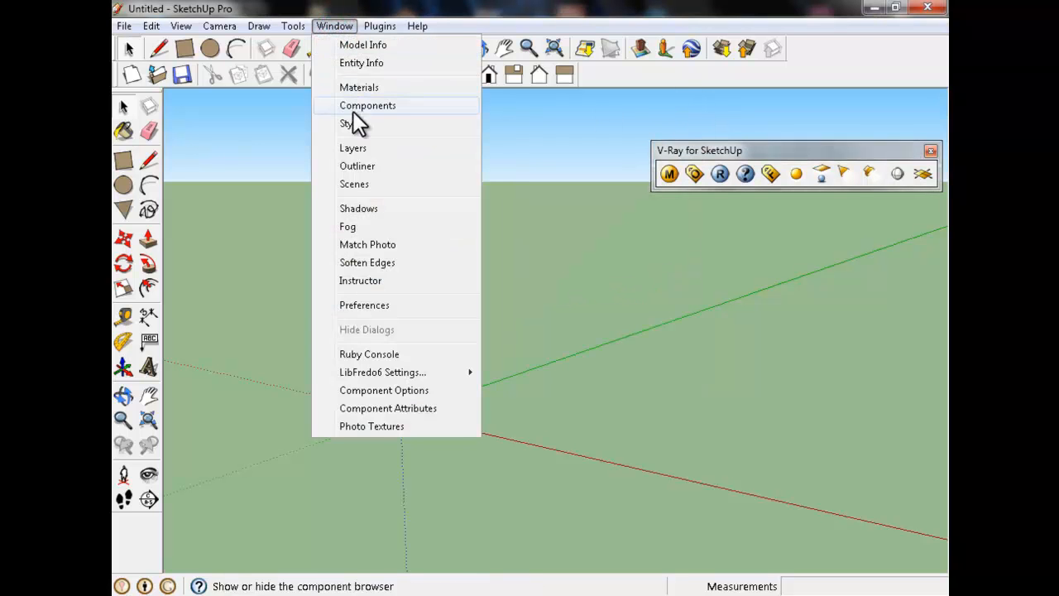
{"action": "left_click", "coordinate": [366, 46]}
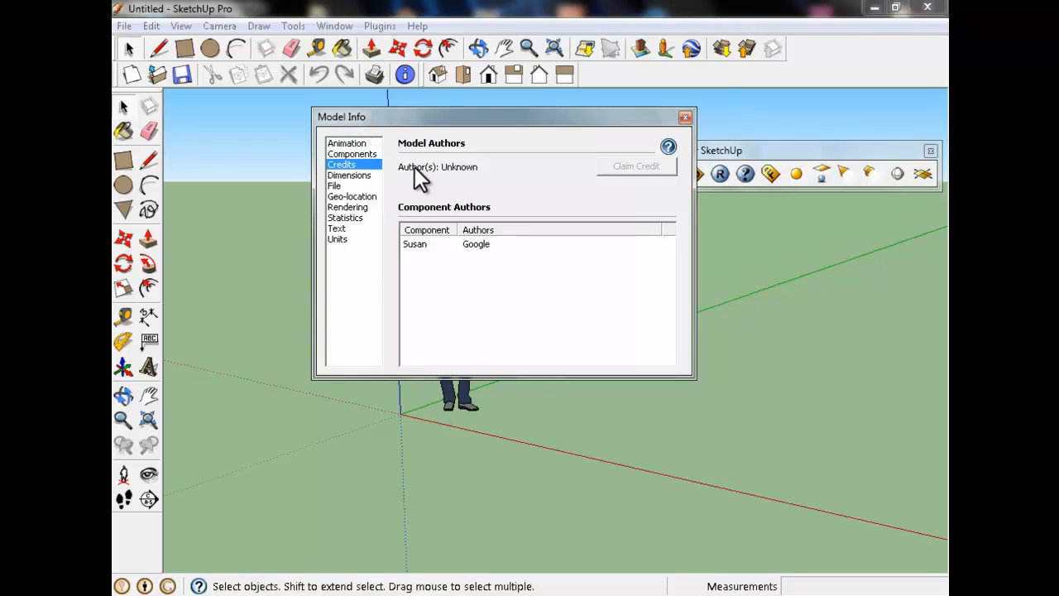
{"action": "left_click", "coordinate": [350, 145]}
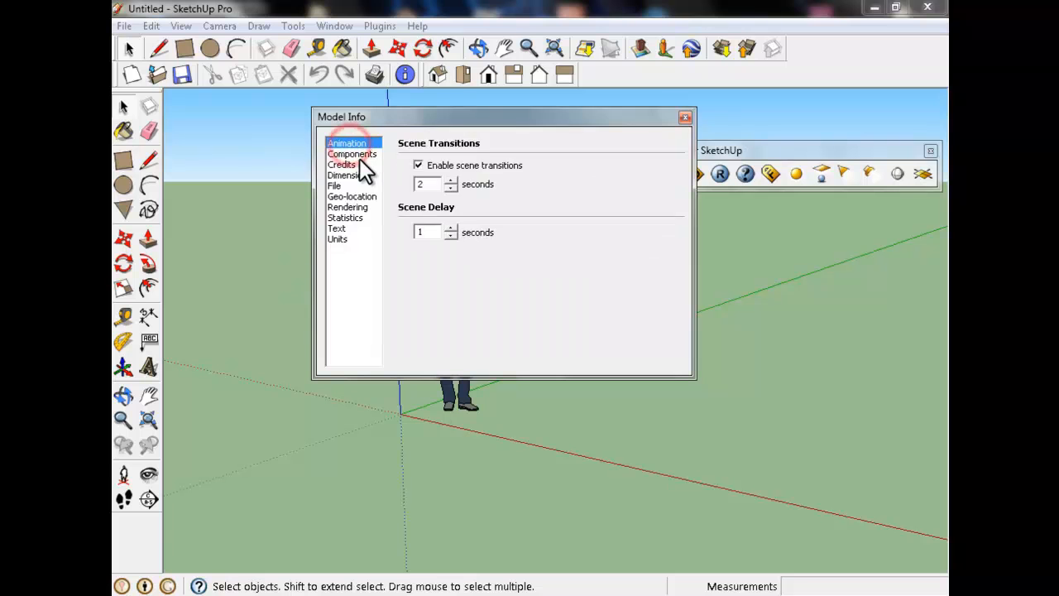
{"action": "left_click", "coordinate": [354, 155]}
{"action": "left_click", "coordinate": [346, 163]}
{"action": "left_click", "coordinate": [342, 176]}
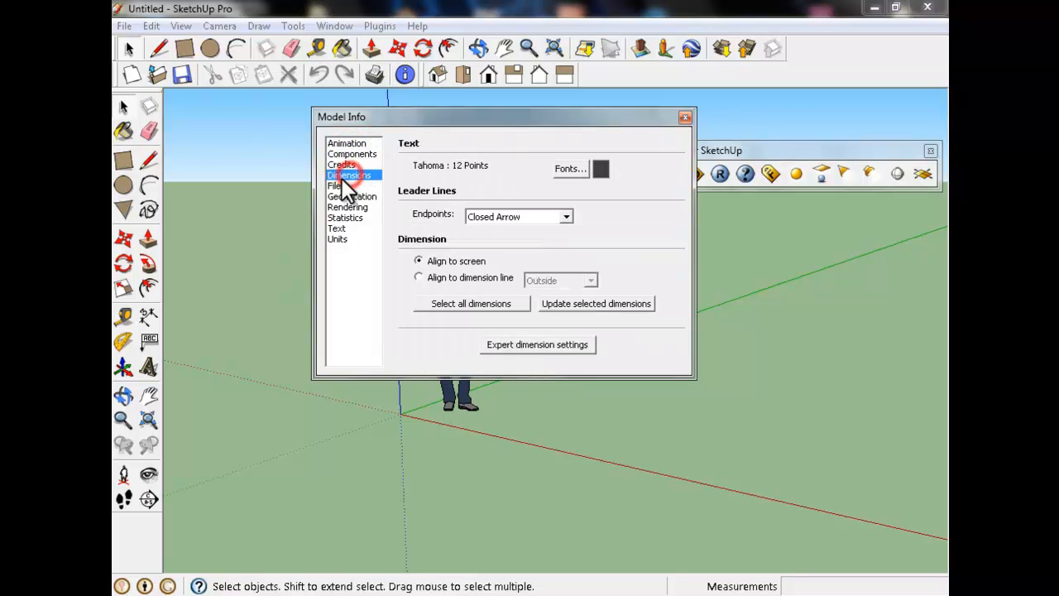
{"action": "left_click", "coordinate": [334, 185]}
{"action": "left_click", "coordinate": [351, 196]}
{"action": "left_click", "coordinate": [353, 207]}
{"action": "left_click", "coordinate": [351, 217]}
{"action": "left_click", "coordinate": [341, 225]}
{"action": "left_click", "coordinate": [338, 239]}
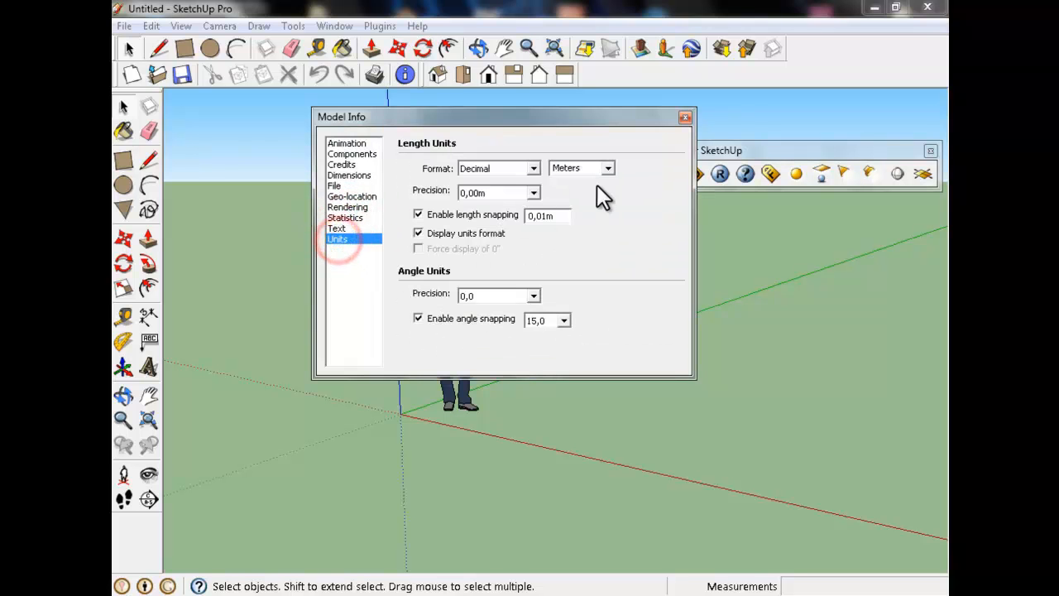
{"action": "left_click", "coordinate": [684, 116]}
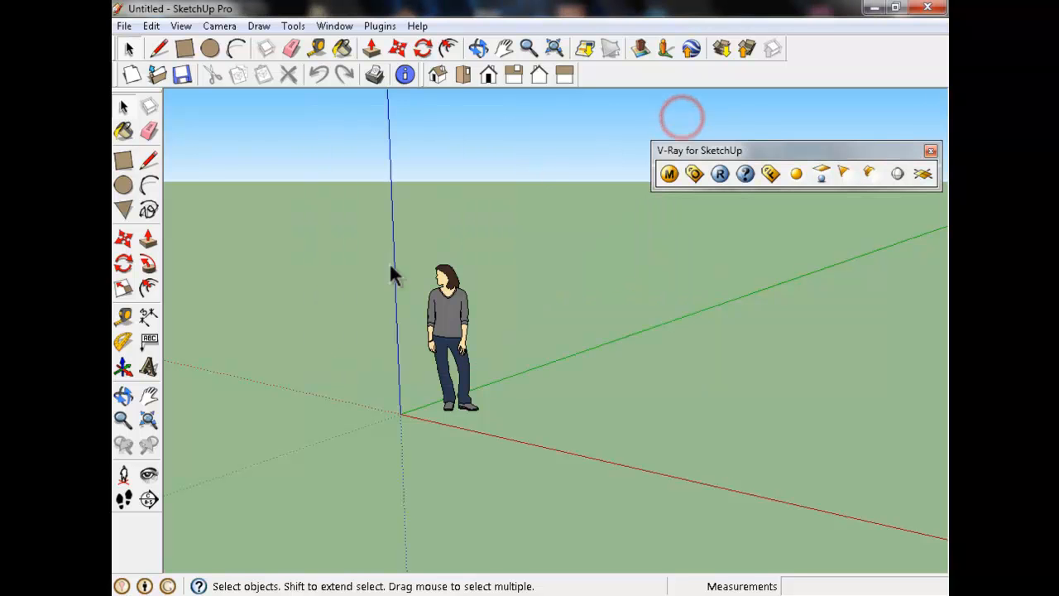
- View the Google Accounts sign-in window from the status bar and close it without signing in
{"action": "left_click", "coordinate": [166, 584]}
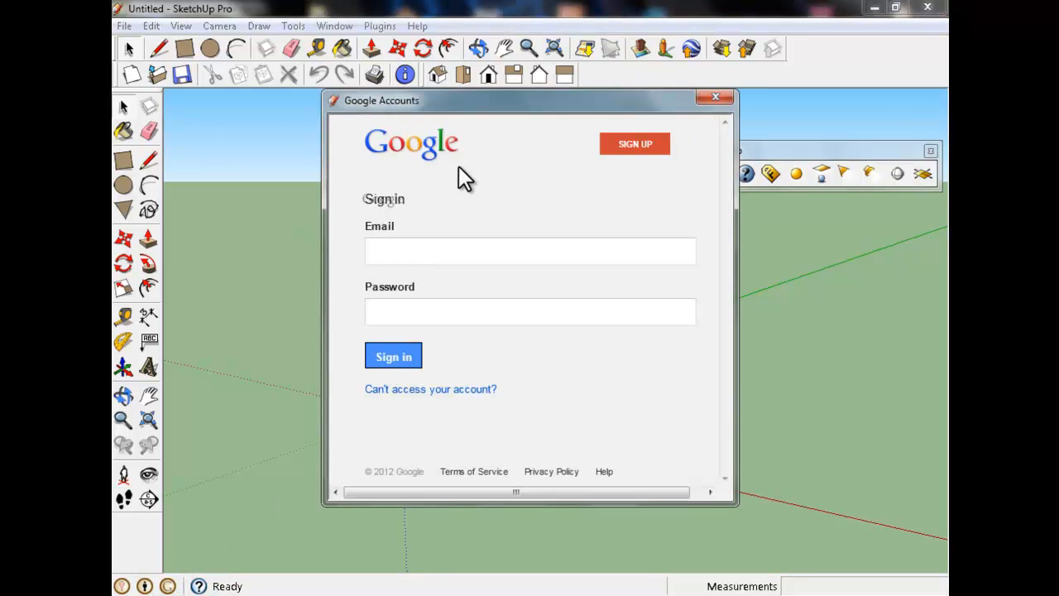
{"action": "left_click_drag", "start_coordinate": [666, 102], "coordinate": [652, 114]}
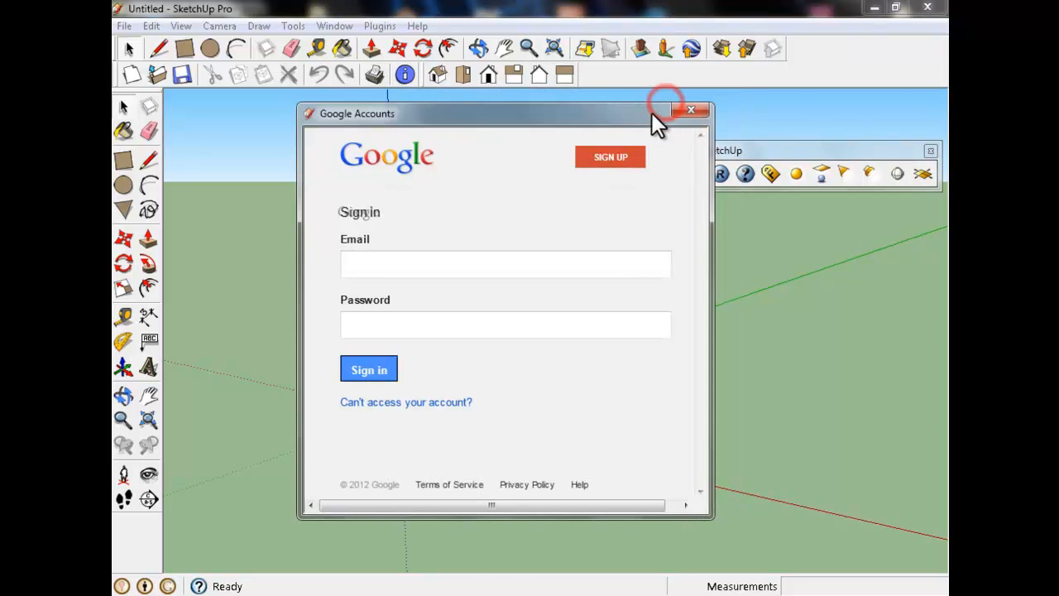
{"action": "left_click", "coordinate": [689, 110]}
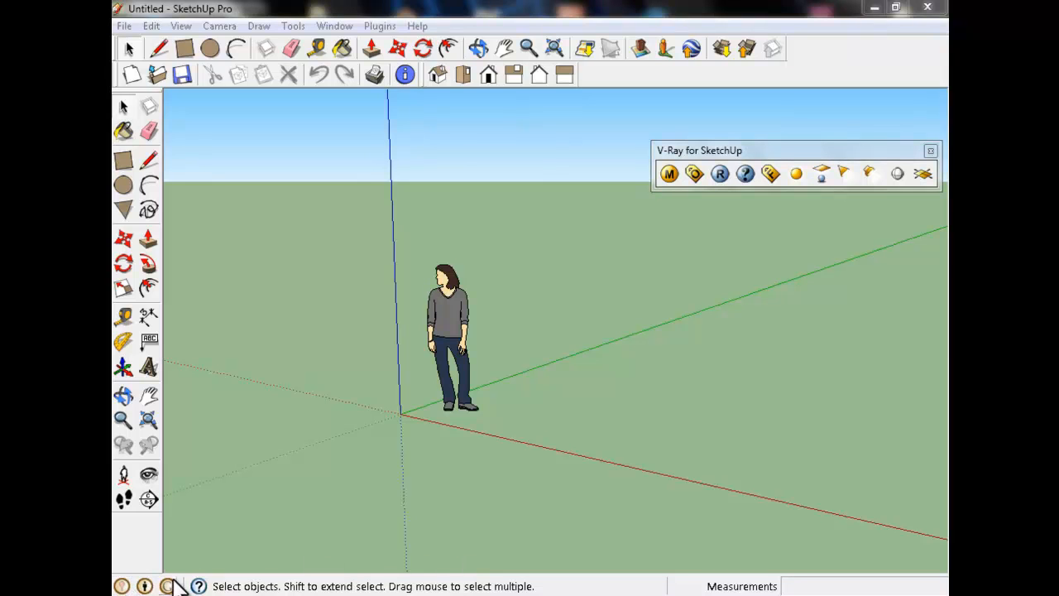
- Show the Layers window, place it just below the V-Ray for SketchUp toolbar, and collapse it to its title bar
{"action": "left_click", "coordinate": [333, 26]}
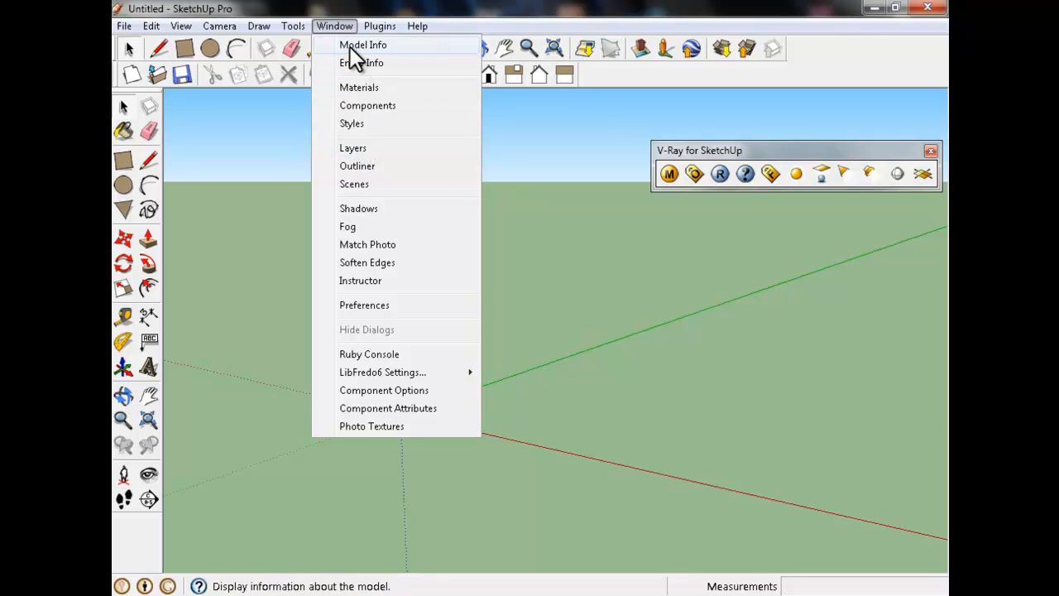
{"action": "left_click", "coordinate": [360, 148]}
{"action": "left_click_drag", "start_coordinate": [851, 102], "coordinate": [864, 220]}
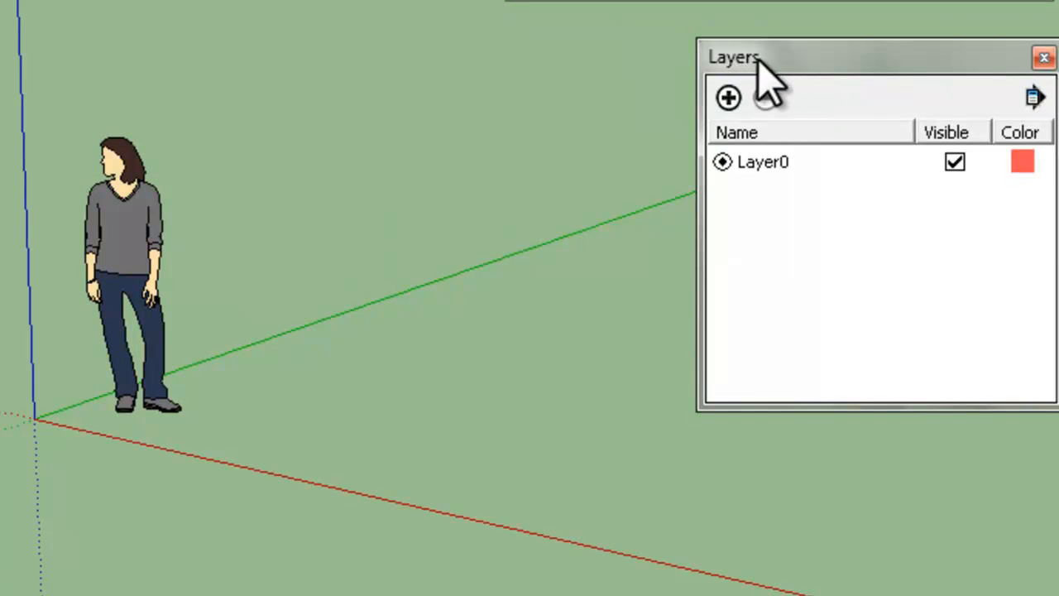
{"action": "left_click", "coordinate": [868, 57]}
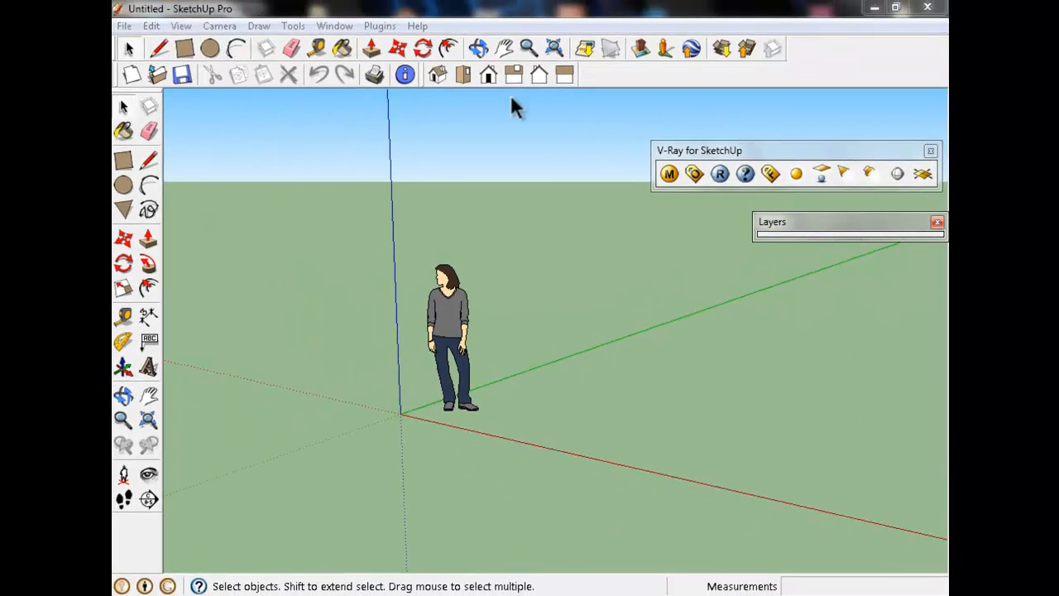
- Show the Outliner window and dock it, collapsed, directly beneath the Layers window
{"action": "left_click", "coordinate": [342, 27]}
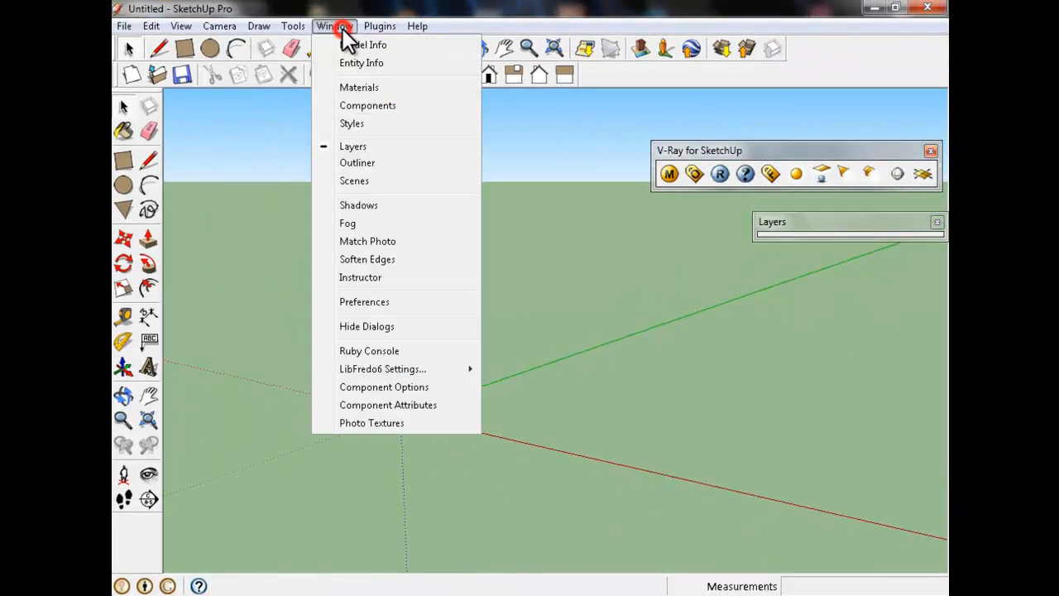
{"action": "left_click", "coordinate": [360, 164]}
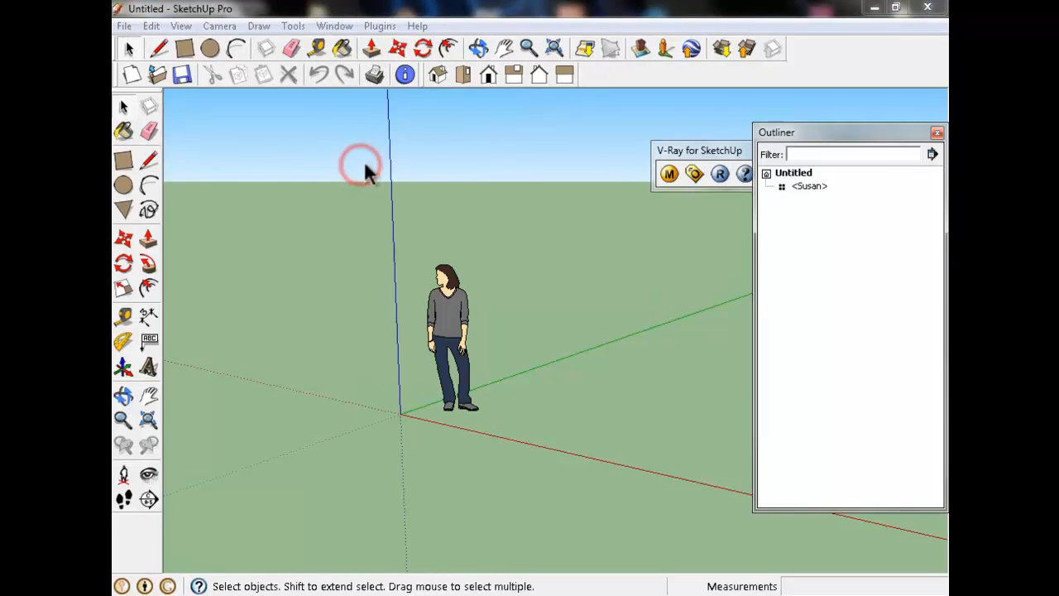
{"action": "left_click_drag", "start_coordinate": [881, 133], "coordinate": [792, 298]}
{"action": "left_click_drag", "start_coordinate": [796, 248], "coordinate": [862, 279]}
{"action": "left_click", "coordinate": [629, 245]}
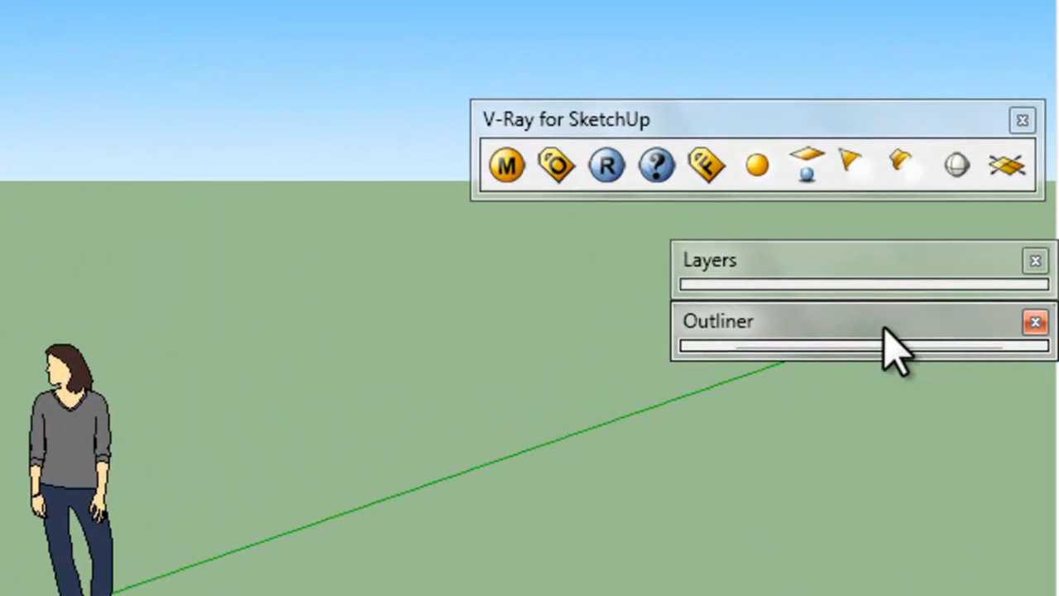
- Move the V-Ray for SketchUp toolbar up to the drawing area's upper edge, and place the docked Layers and Outliner windows beneath it
{"action": "left_click", "coordinate": [800, 262]}
{"action": "left_click_drag", "start_coordinate": [800, 262], "coordinate": [728, 263]}
{"action": "left_click_drag", "start_coordinate": [808, 108], "coordinate": [815, 18]}
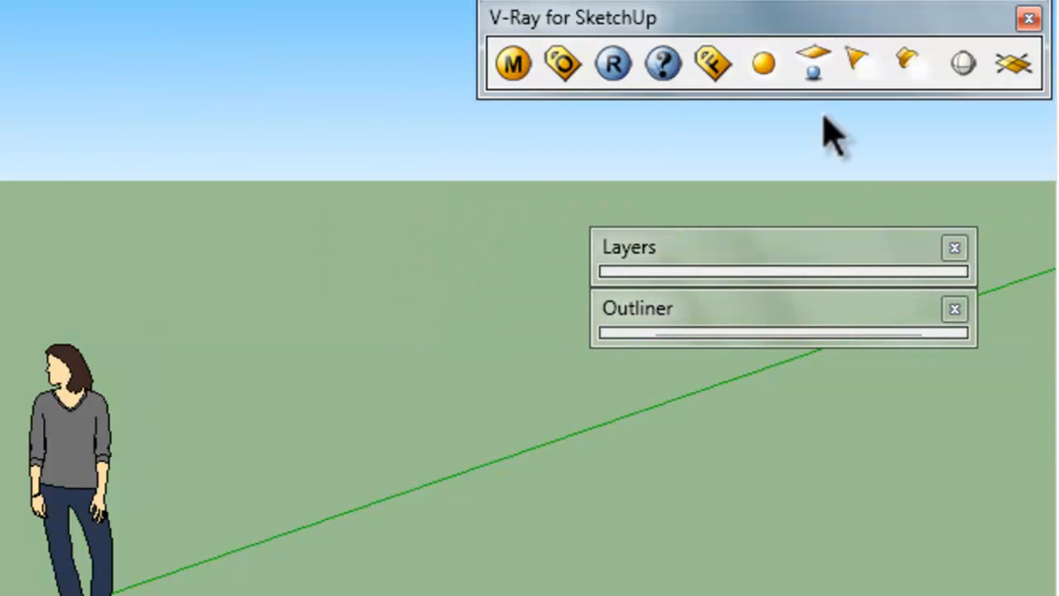
{"action": "left_click_drag", "start_coordinate": [834, 246], "coordinate": [888, 126]}
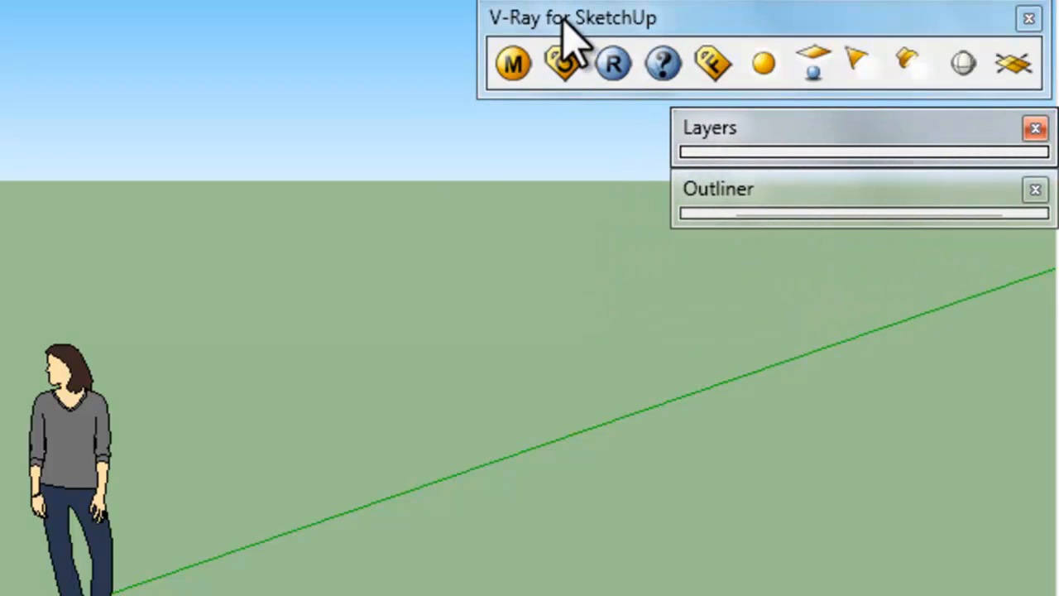
- Expand and collapse the Layers and Outliner windows in turn, and close both
{"action": "left_click", "coordinate": [811, 132]}
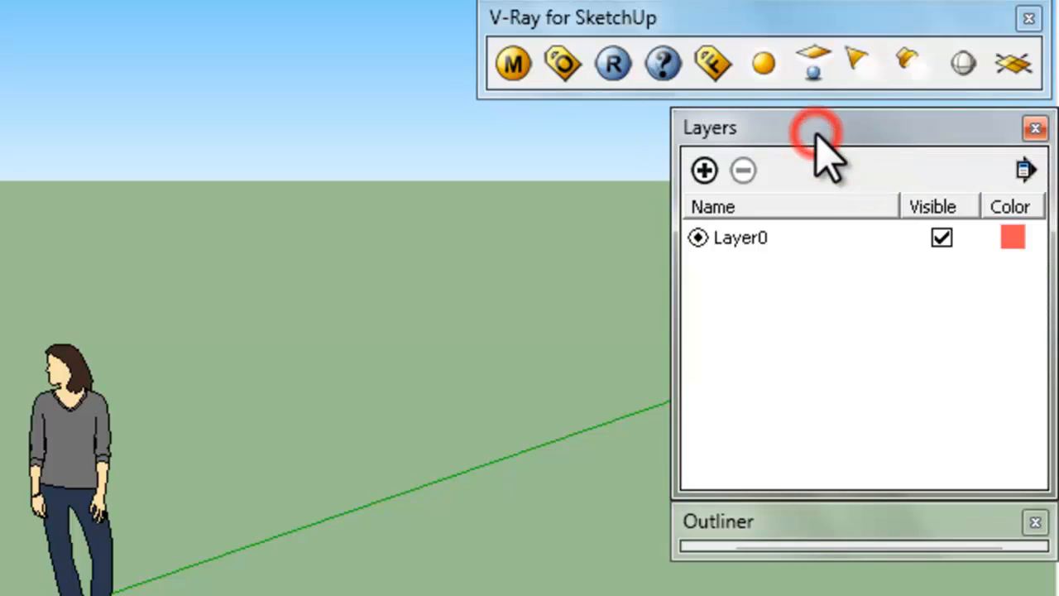
{"action": "left_click", "coordinate": [805, 131]}
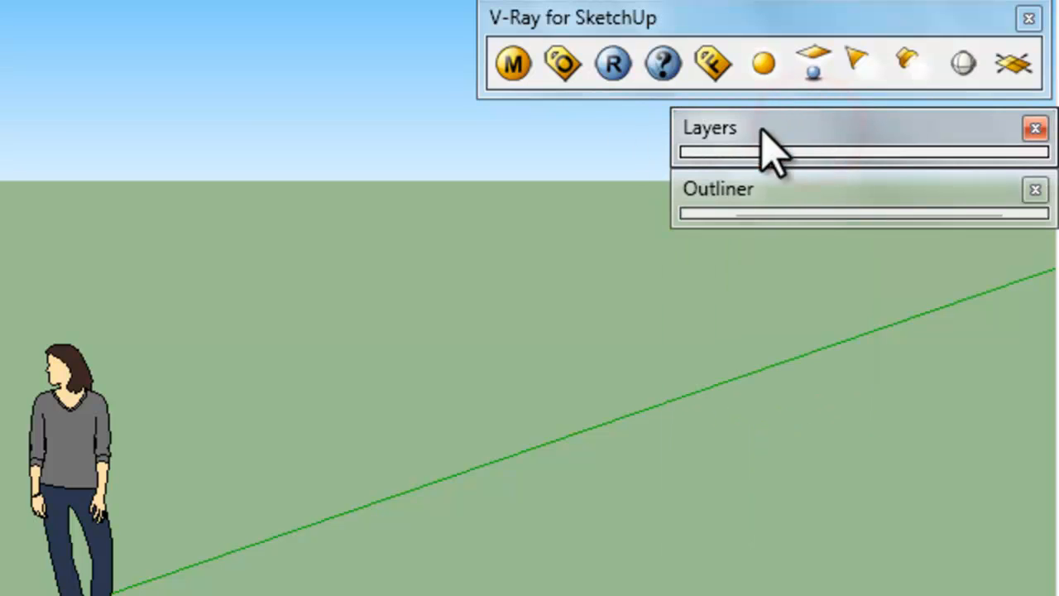
{"action": "left_click", "coordinate": [802, 190]}
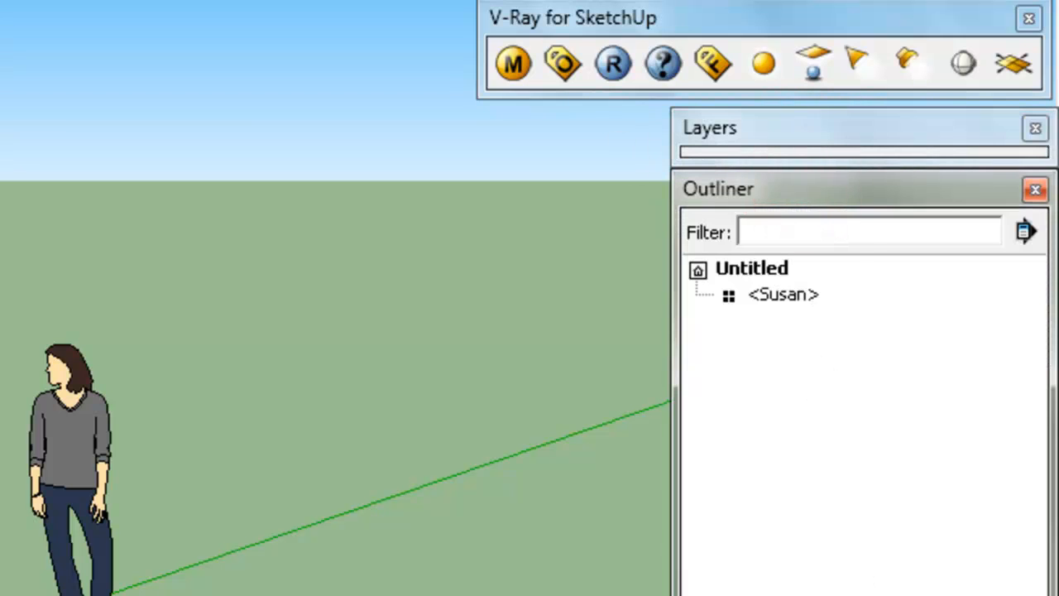
{"action": "left_click", "coordinate": [796, 189]}
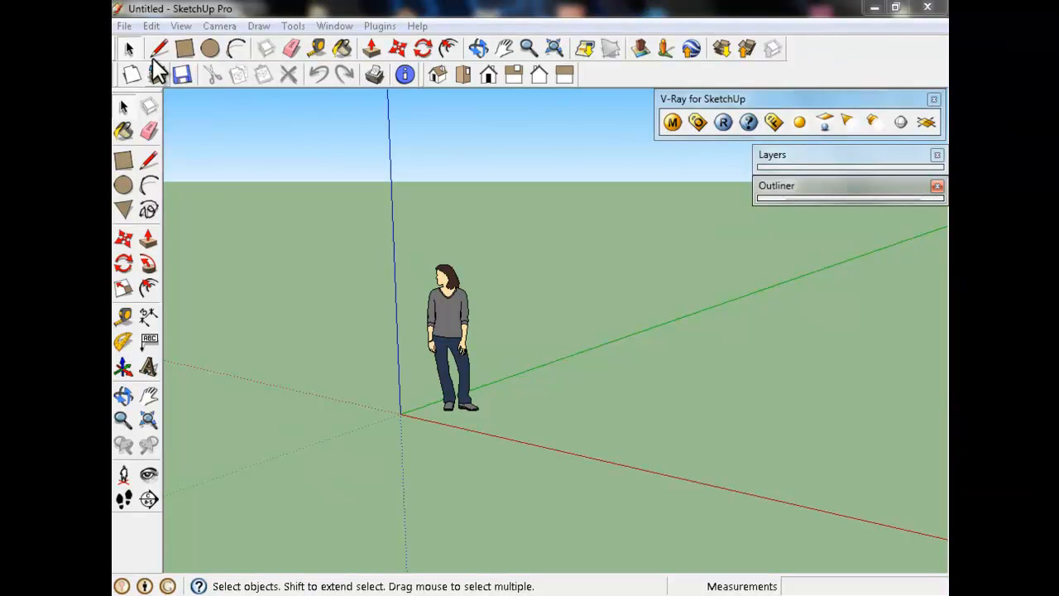
{"action": "left_click", "coordinate": [937, 187]}
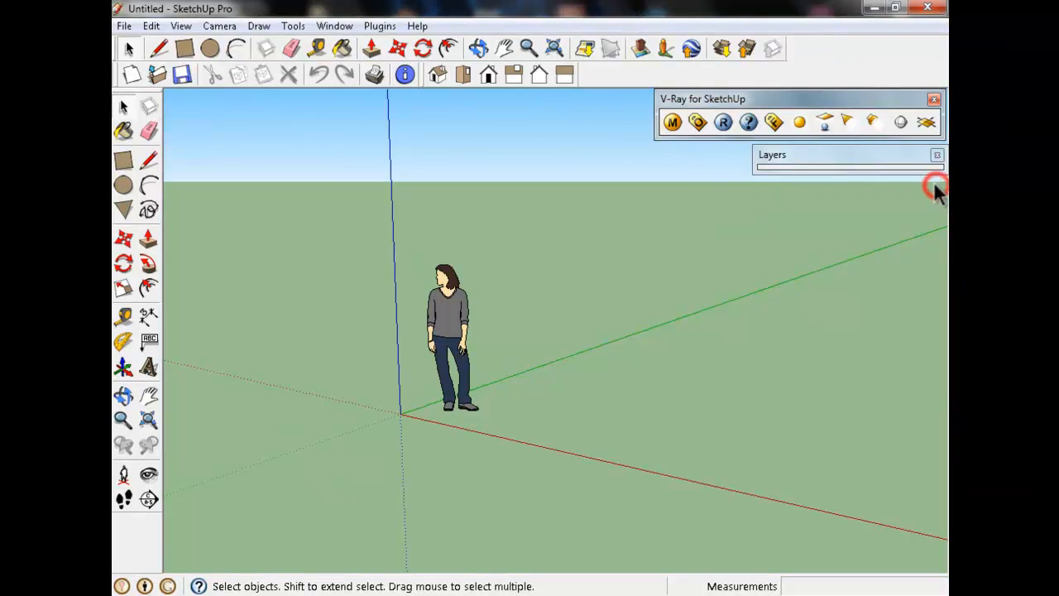
{"action": "left_click", "coordinate": [936, 154]}
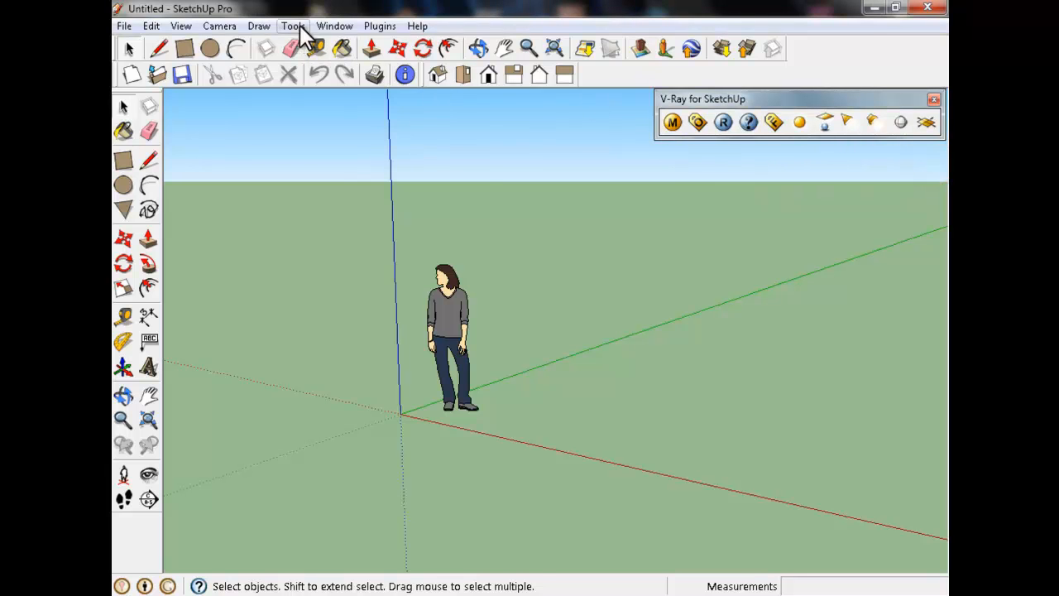
- Review the Components, Dimensions, Statistics and Geo-location pages of Model Info, and close the dialog
{"action": "left_click", "coordinate": [334, 26]}
{"action": "left_click", "coordinate": [352, 42]}
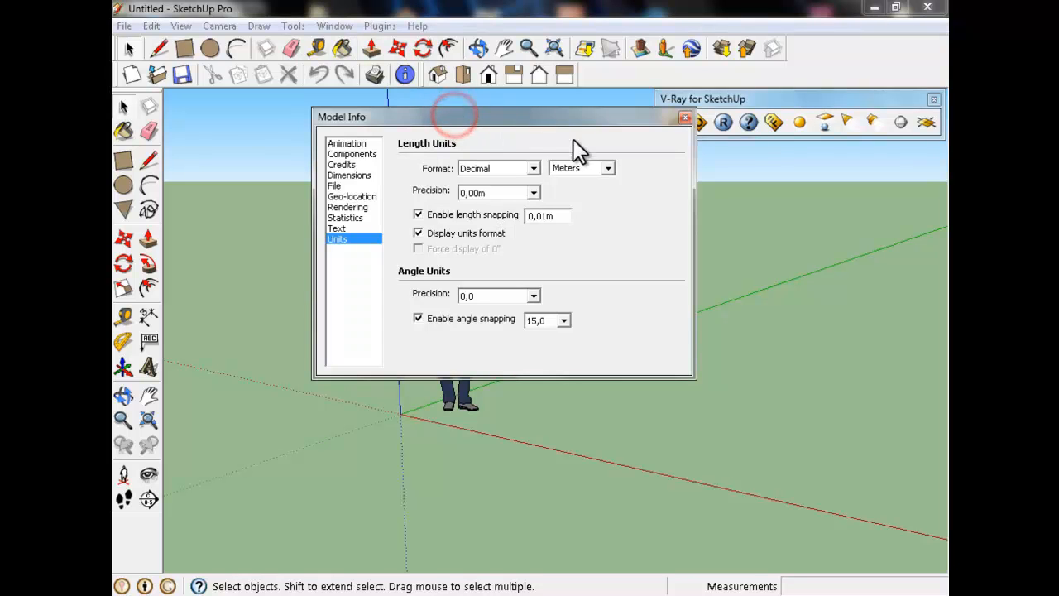
{"action": "left_click_drag", "start_coordinate": [454, 117], "coordinate": [484, 175]}
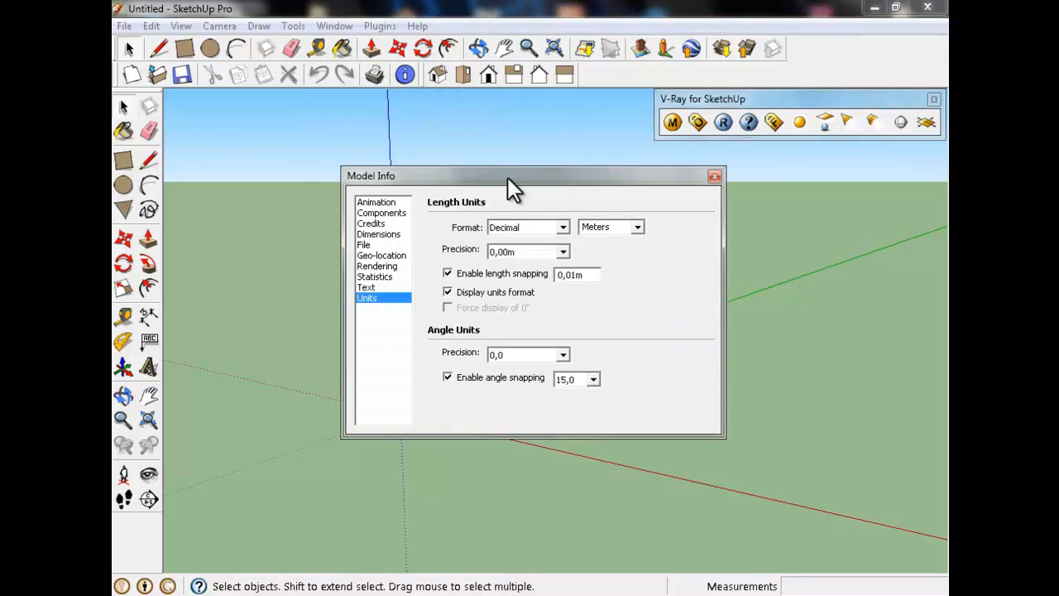
{"action": "left_click", "coordinate": [383, 213]}
{"action": "left_click", "coordinate": [372, 236]}
{"action": "left_click", "coordinate": [368, 276]}
{"action": "left_click", "coordinate": [376, 255]}
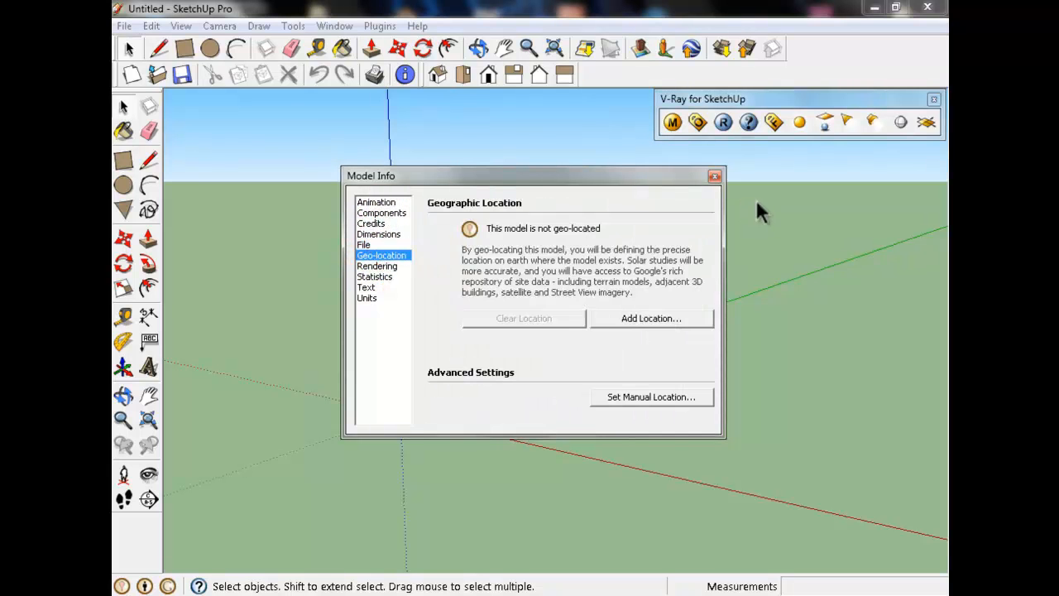
{"action": "left_click", "coordinate": [714, 177]}
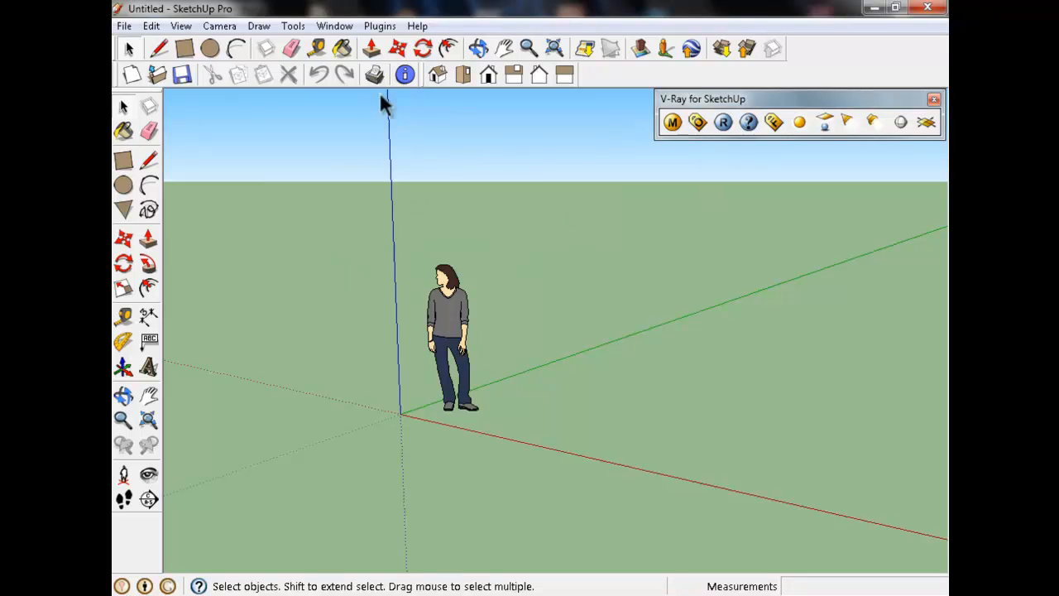
- Check the Statistics page of Model Info, dismissing the Windows prompt by keeping the current colour scheme permanently, and close the dialog
{"action": "left_click", "coordinate": [335, 26]}
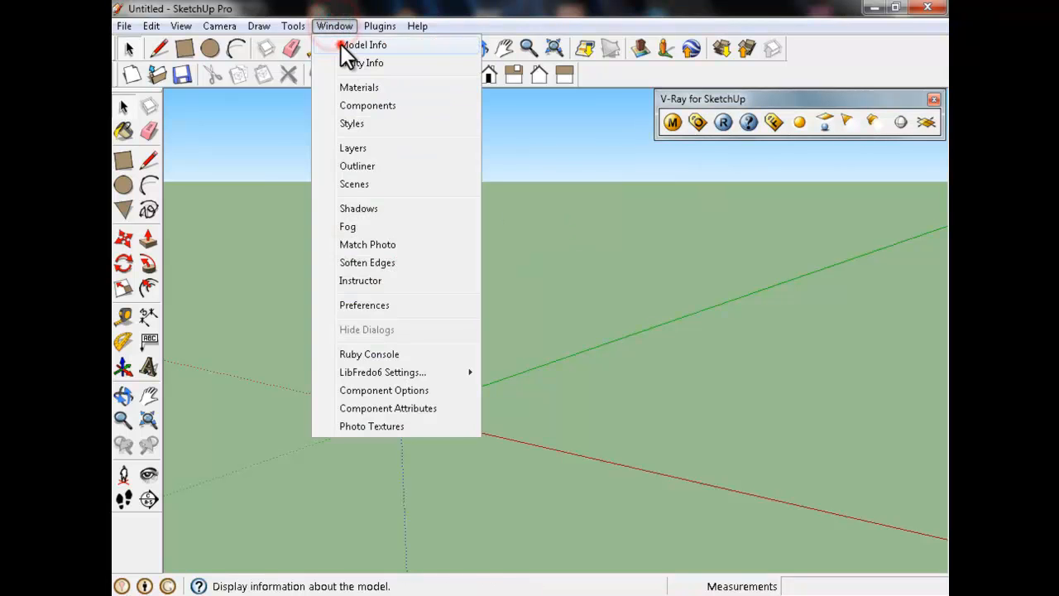
{"action": "left_click", "coordinate": [341, 43]}
{"action": "left_click", "coordinate": [380, 276]}
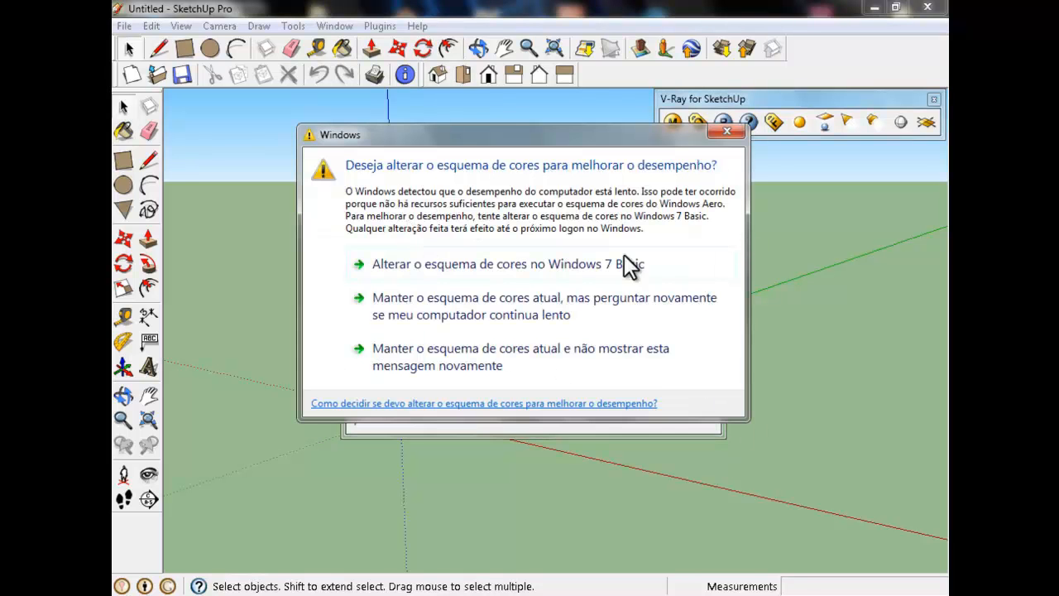
{"action": "left_click", "coordinate": [526, 346]}
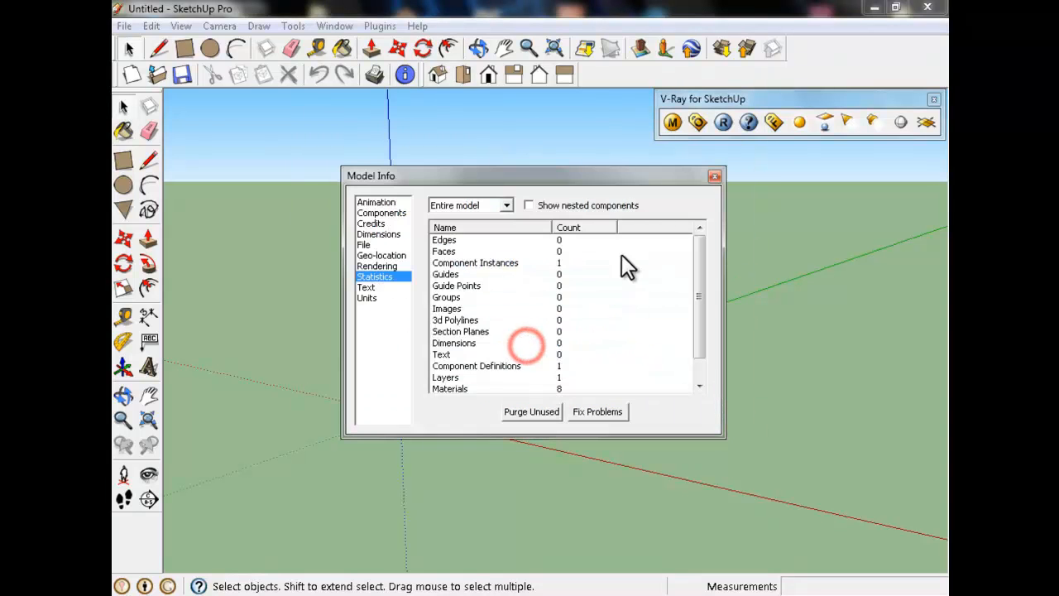
{"action": "left_click", "coordinate": [715, 176]}
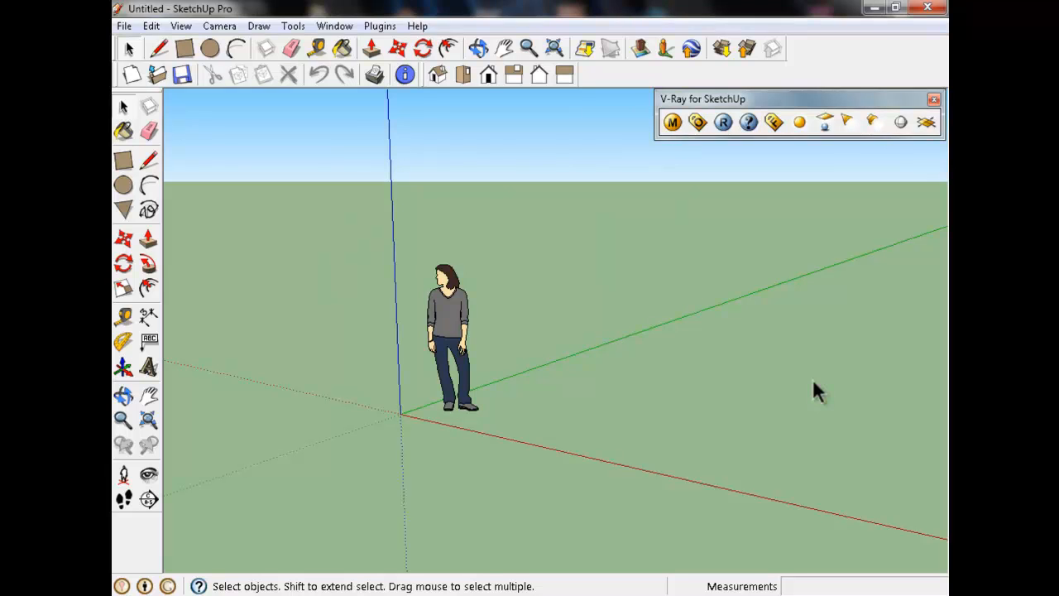
- Open System Preferences and Model Info in turn, closing each dialog without changes
{"action": "left_click", "coordinate": [748, 372]}
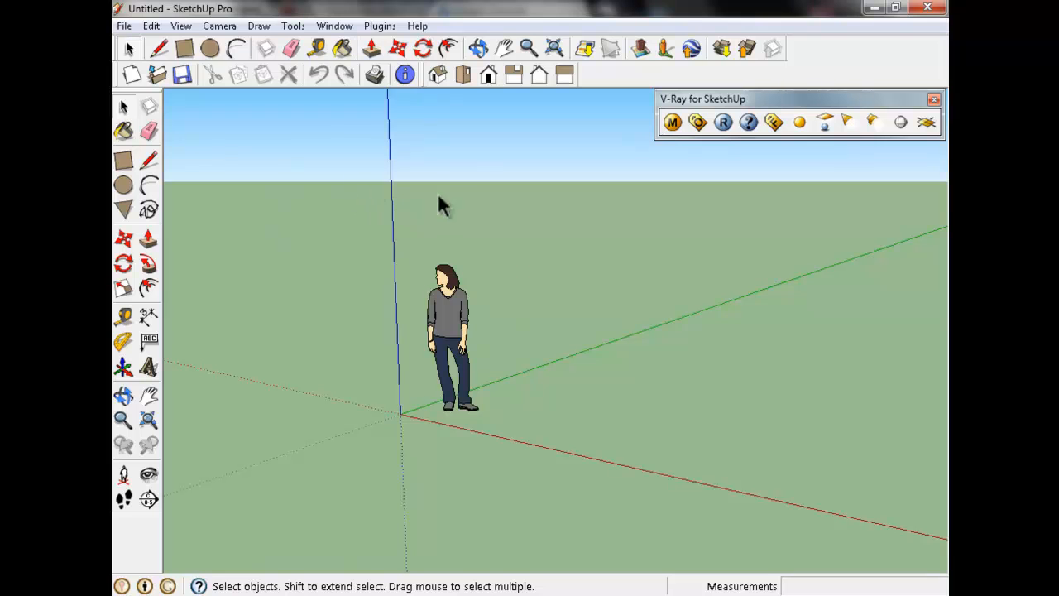
{"action": "left_click", "coordinate": [334, 25]}
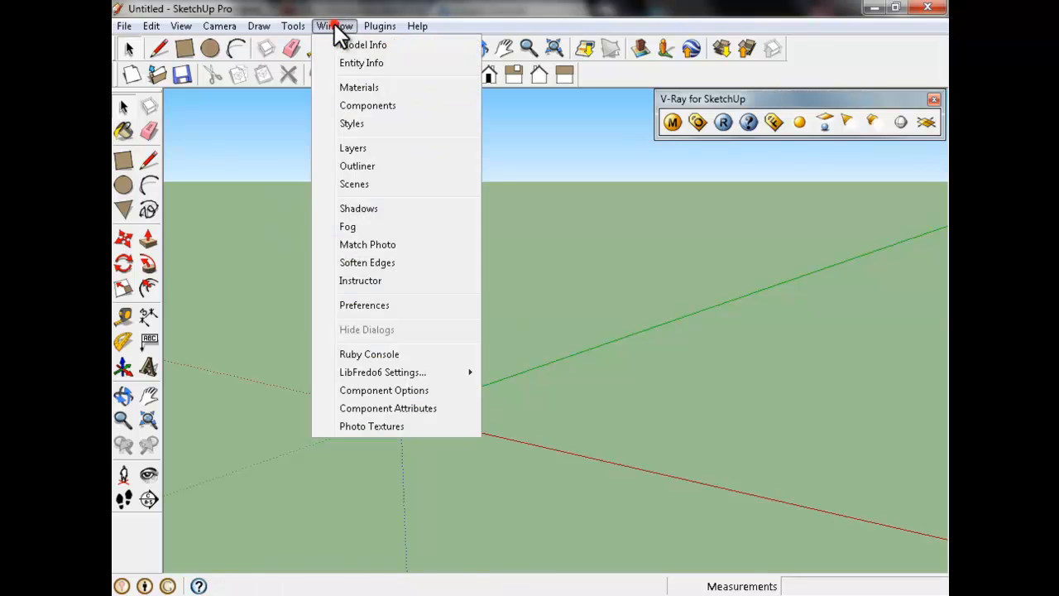
{"action": "left_click", "coordinate": [376, 305]}
{"action": "left_click", "coordinate": [808, 216]}
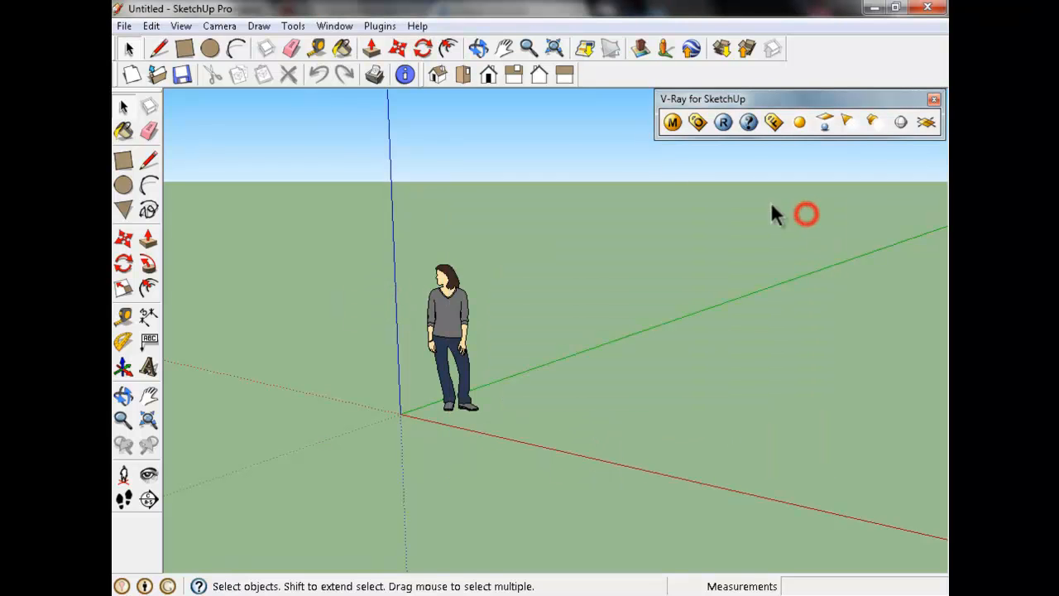
{"action": "left_click", "coordinate": [339, 26]}
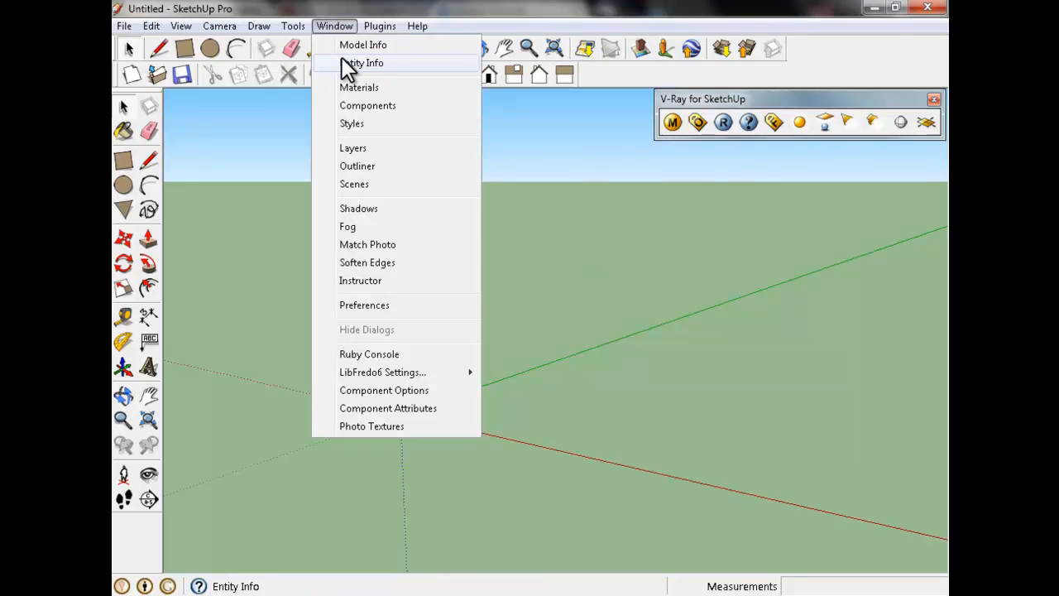
{"action": "left_click", "coordinate": [361, 45]}
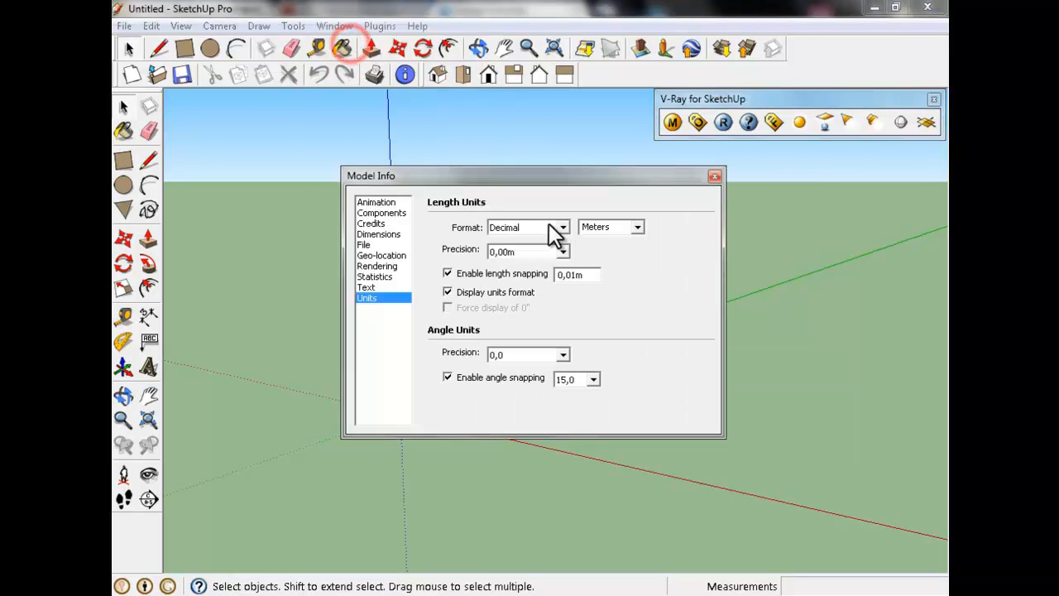
{"action": "left_click", "coordinate": [709, 175]}
- Open System Preferences and examine the General options for saving, checking models for problems and style-change warnings
{"action": "left_click", "coordinate": [334, 26]}
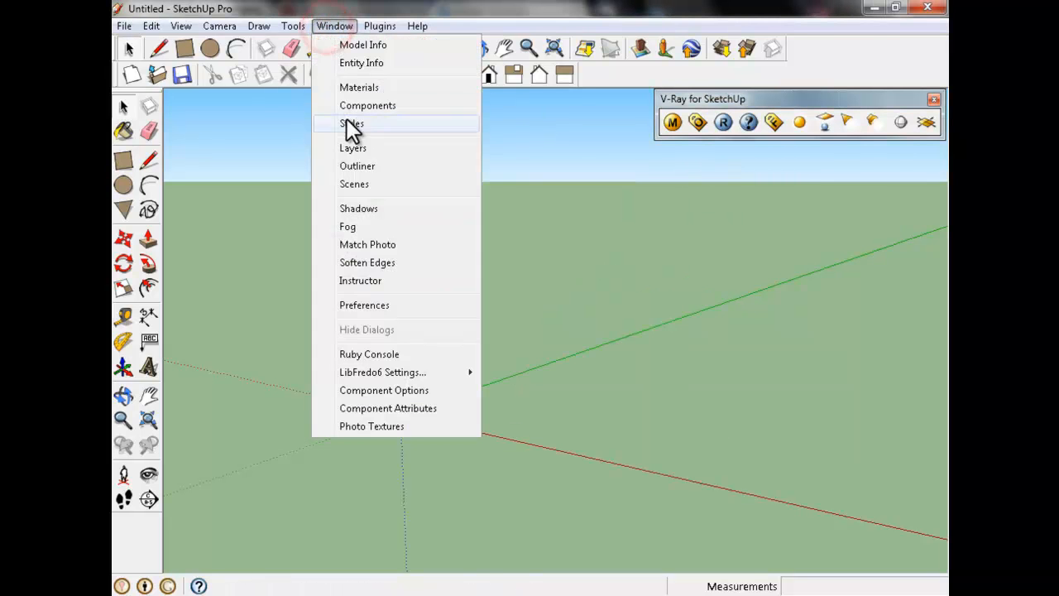
{"action": "left_click", "coordinate": [373, 304]}
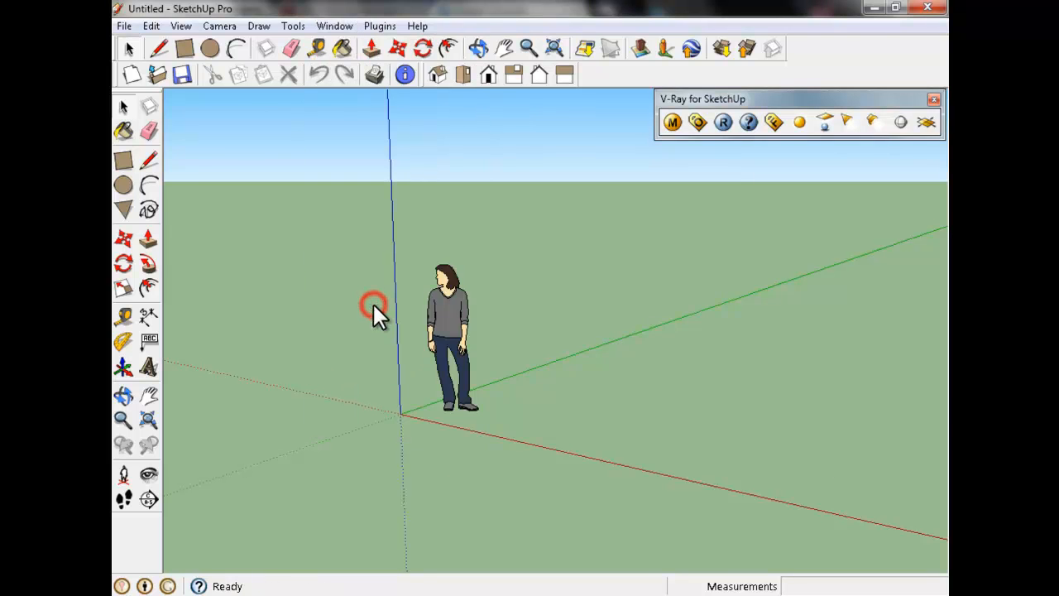
{"action": "left_click_drag", "start_coordinate": [518, 213], "coordinate": [489, 199]}
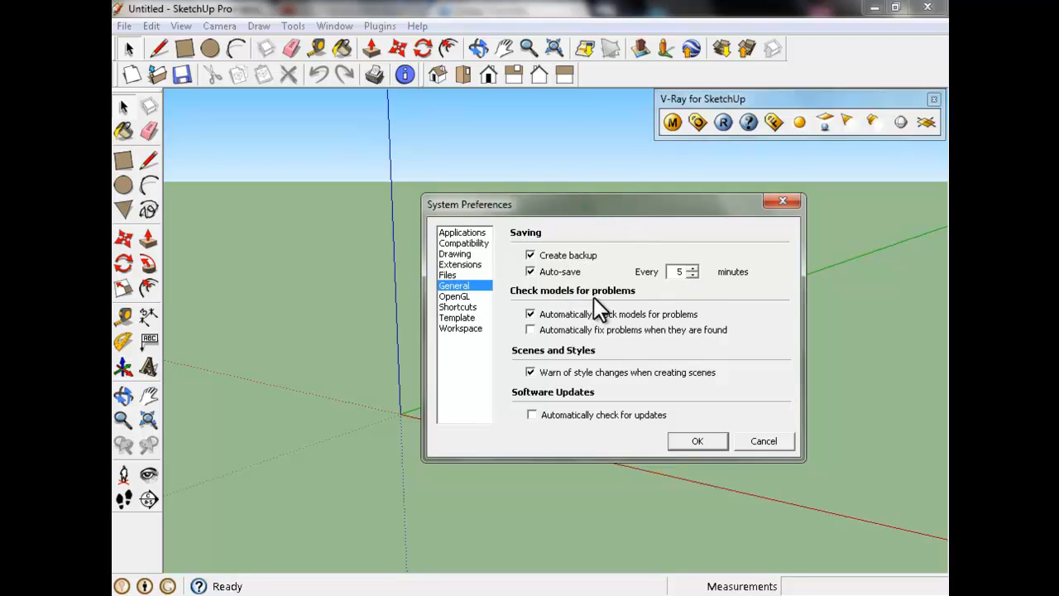
{"action": "left_click", "coordinate": [529, 315]}
{"action": "left_click", "coordinate": [530, 371]}
- Look through the System Preferences pages from Applications to Workspace, return to Shortcuts, and close the dialog without saving
{"action": "left_click", "coordinate": [461, 233]}
{"action": "left_click", "coordinate": [461, 244]}
{"action": "left_click", "coordinate": [460, 253]}
{"action": "left_click", "coordinate": [460, 264]}
{"action": "left_click", "coordinate": [460, 274]}
{"action": "left_click", "coordinate": [460, 286]}
{"action": "left_click", "coordinate": [461, 296]}
{"action": "left_click", "coordinate": [460, 307]}
{"action": "left_click", "coordinate": [460, 318]}
{"action": "left_click", "coordinate": [460, 328]}
{"action": "left_click", "coordinate": [460, 306]}
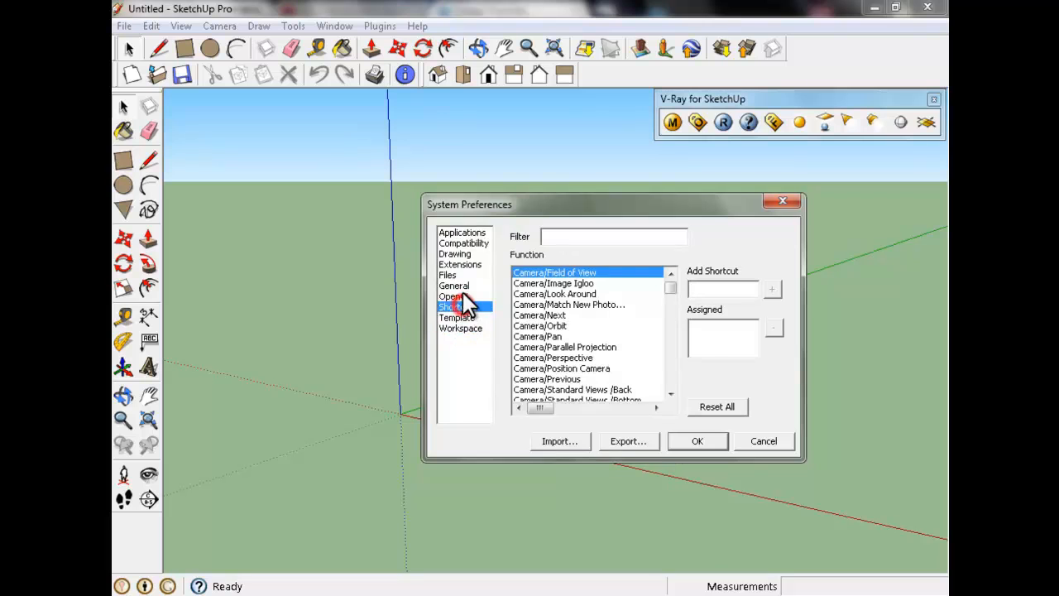
{"action": "left_click", "coordinate": [785, 202]}
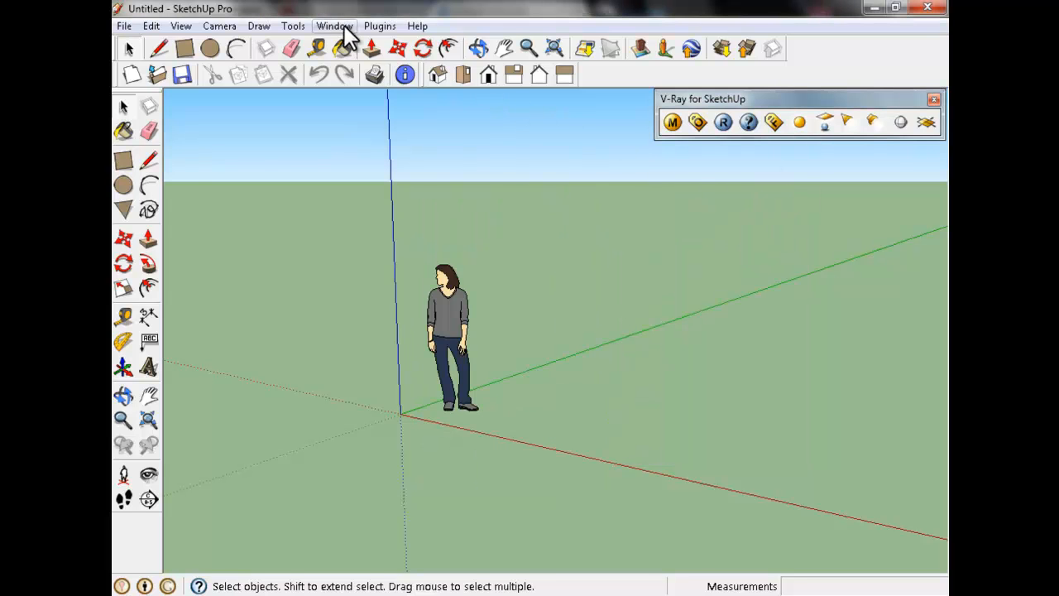
- Examine the length format and precision choices on the Units page of Model Info, check the Text page, and close the dialog
{"action": "left_click", "coordinate": [339, 25]}
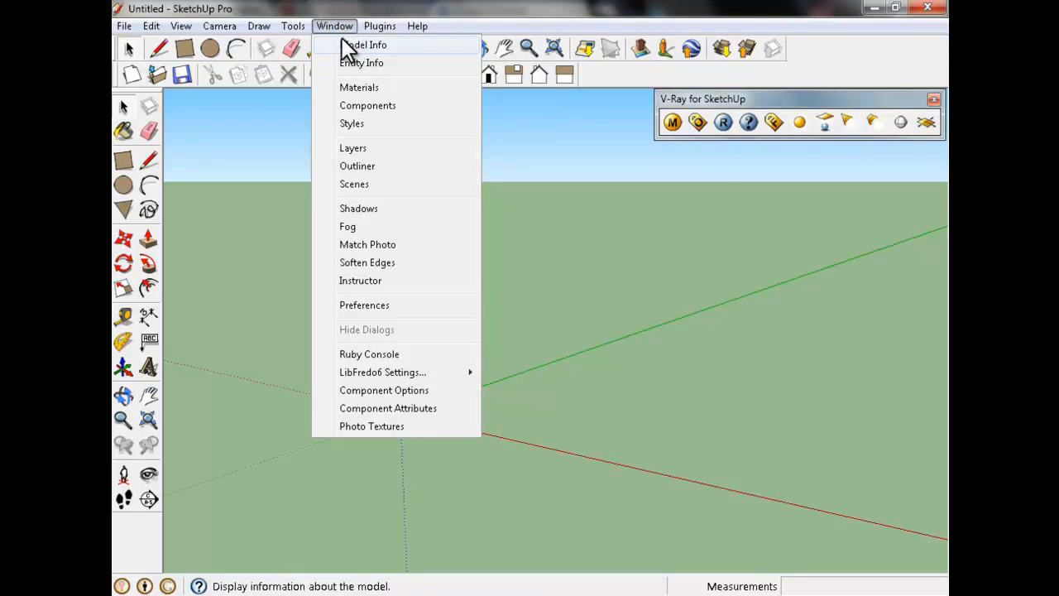
{"action": "left_click", "coordinate": [355, 45]}
{"action": "left_click_drag", "start_coordinate": [487, 181], "coordinate": [622, 207]}
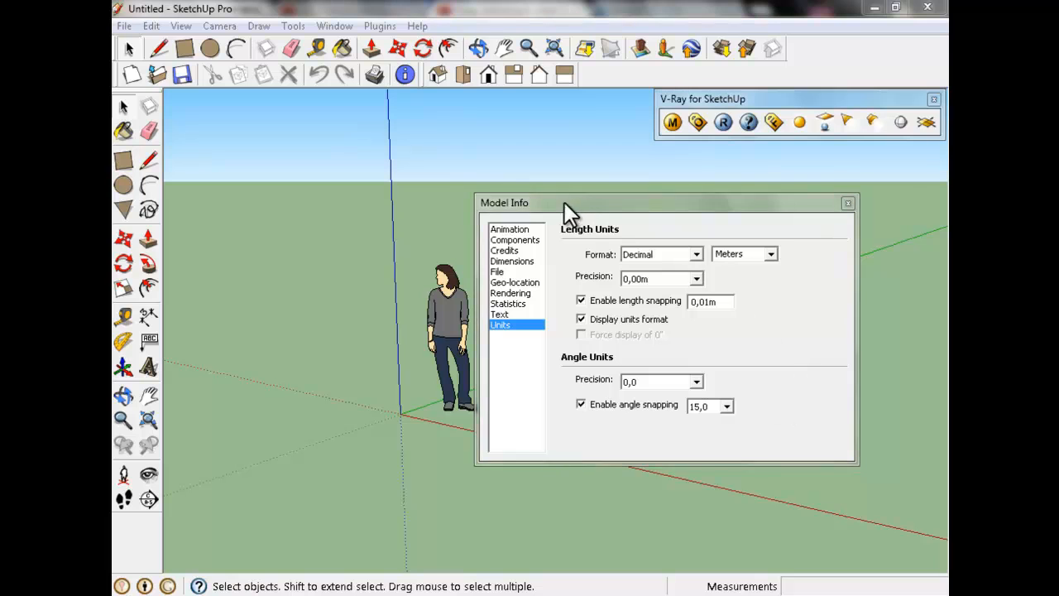
{"action": "left_click", "coordinate": [564, 204]}
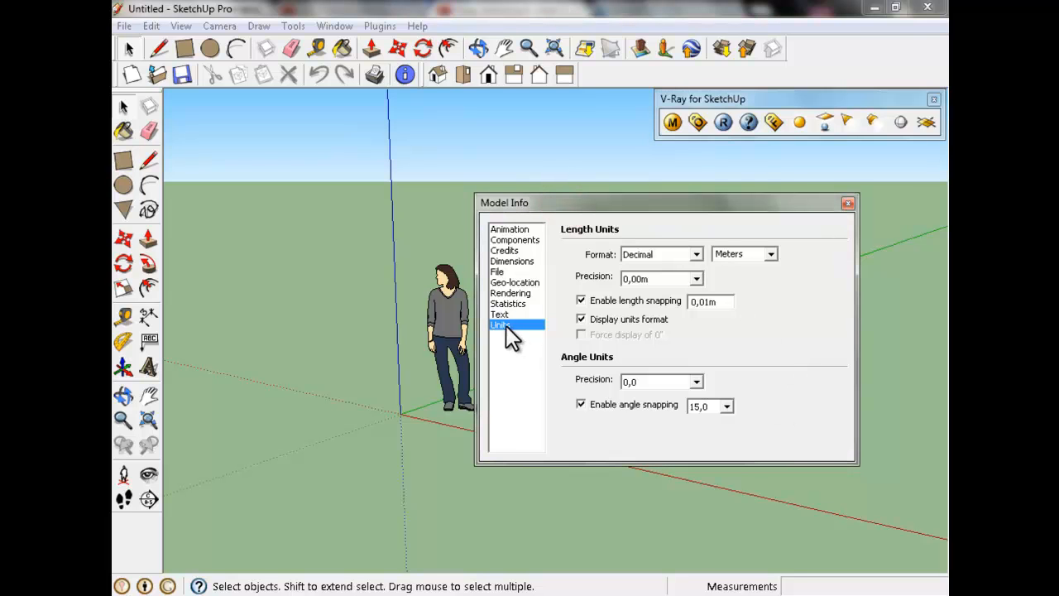
{"action": "left_click", "coordinate": [695, 253]}
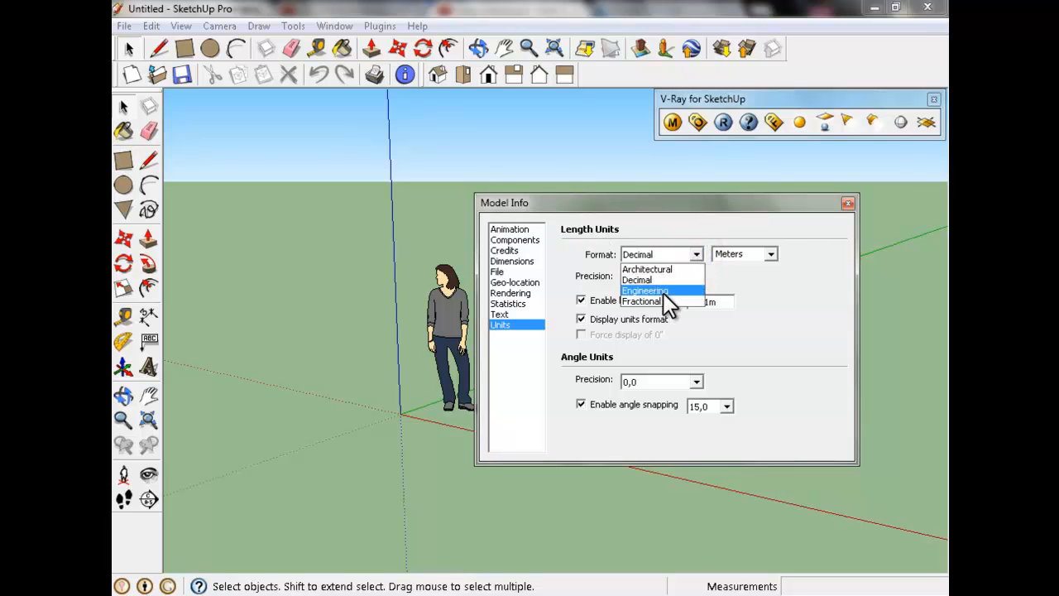
{"action": "left_click", "coordinate": [751, 284]}
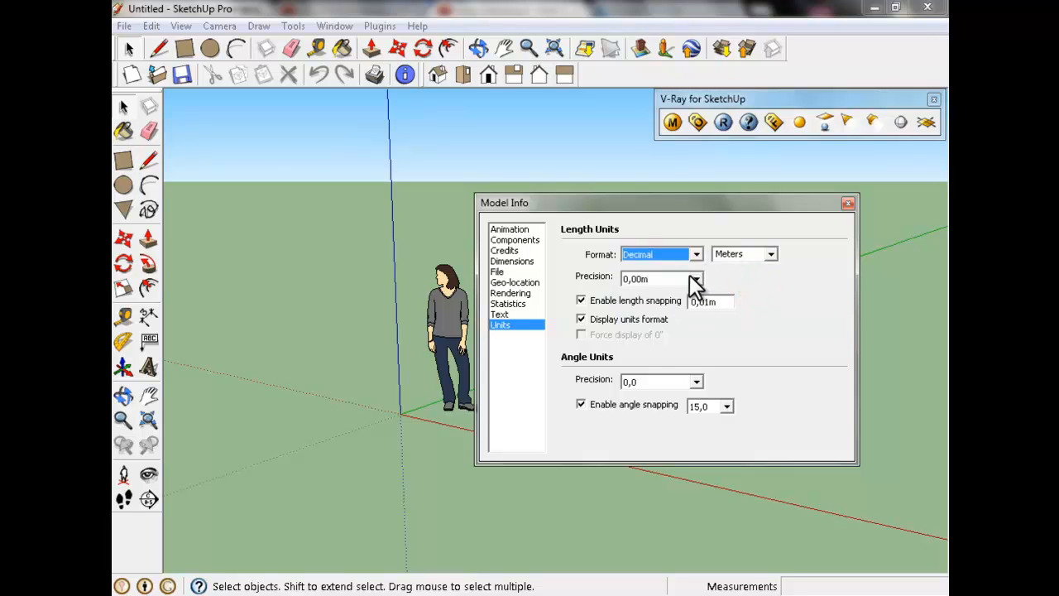
{"action": "left_click", "coordinate": [695, 279]}
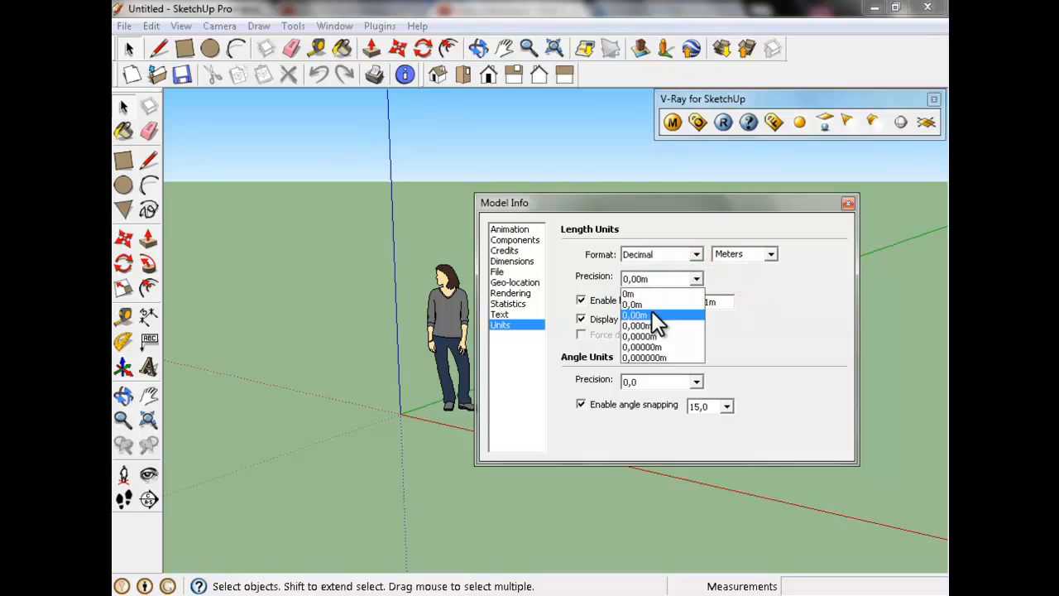
{"action": "left_click", "coordinate": [834, 298]}
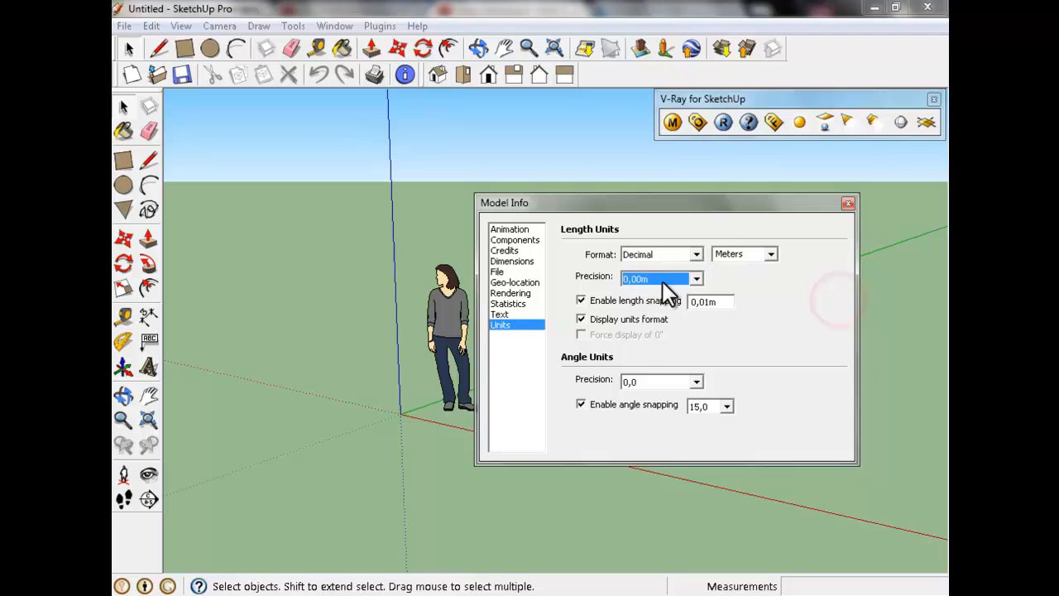
{"action": "left_click", "coordinate": [499, 314]}
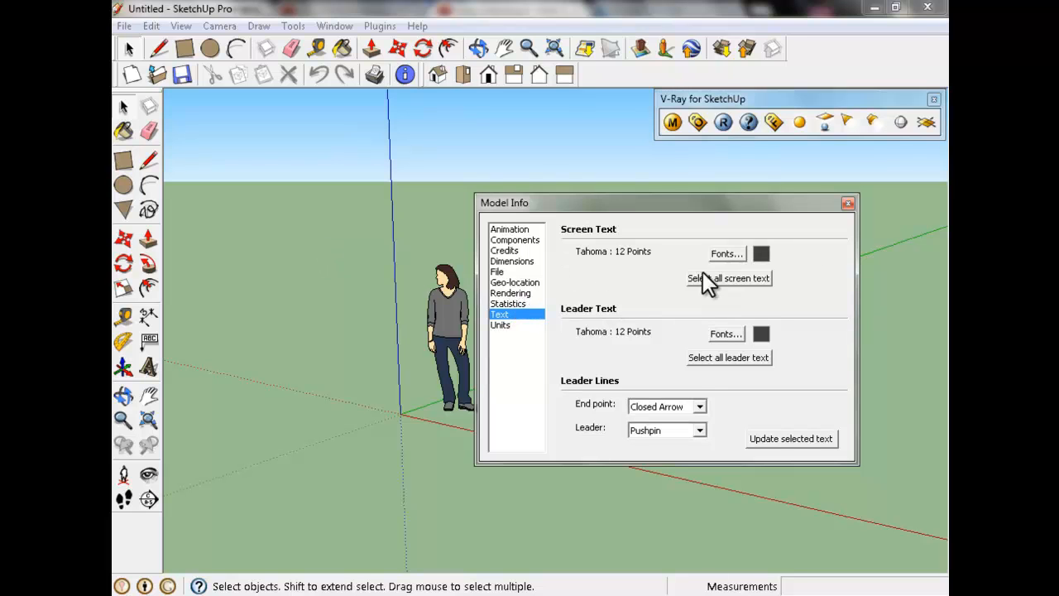
{"action": "left_click", "coordinate": [847, 207]}
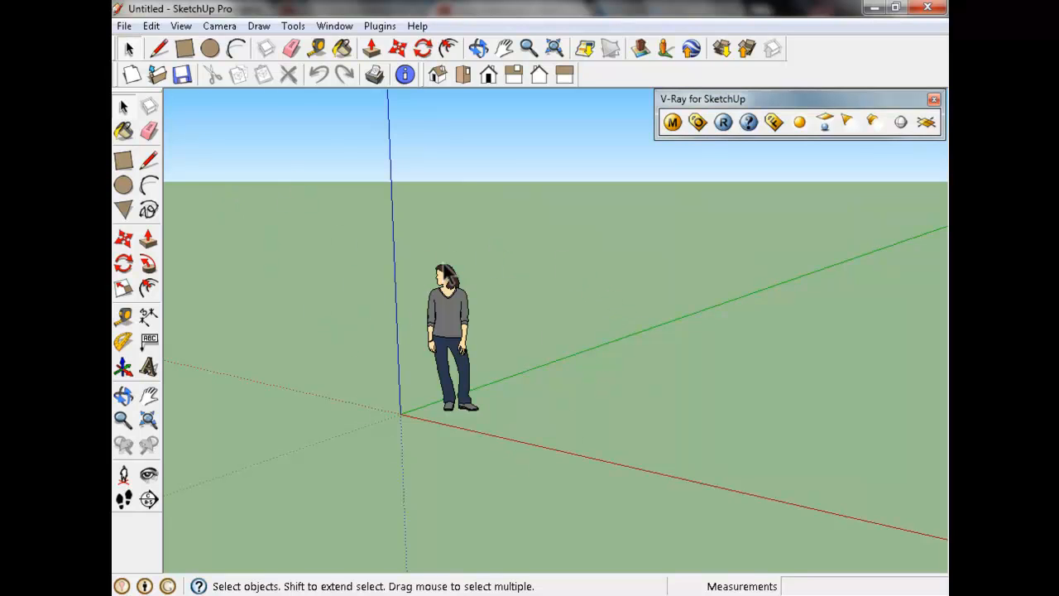
- Open the Styles window and look through its Select, Edit and Mix pages, ending on the edge settings
{"action": "left_click", "coordinate": [341, 27]}
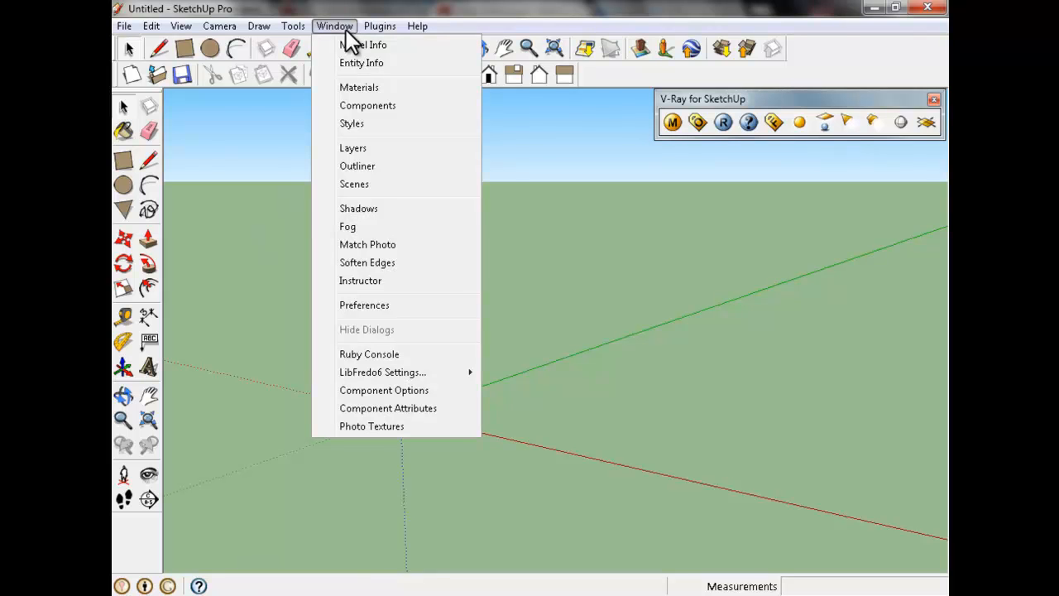
{"action": "left_click", "coordinate": [365, 124]}
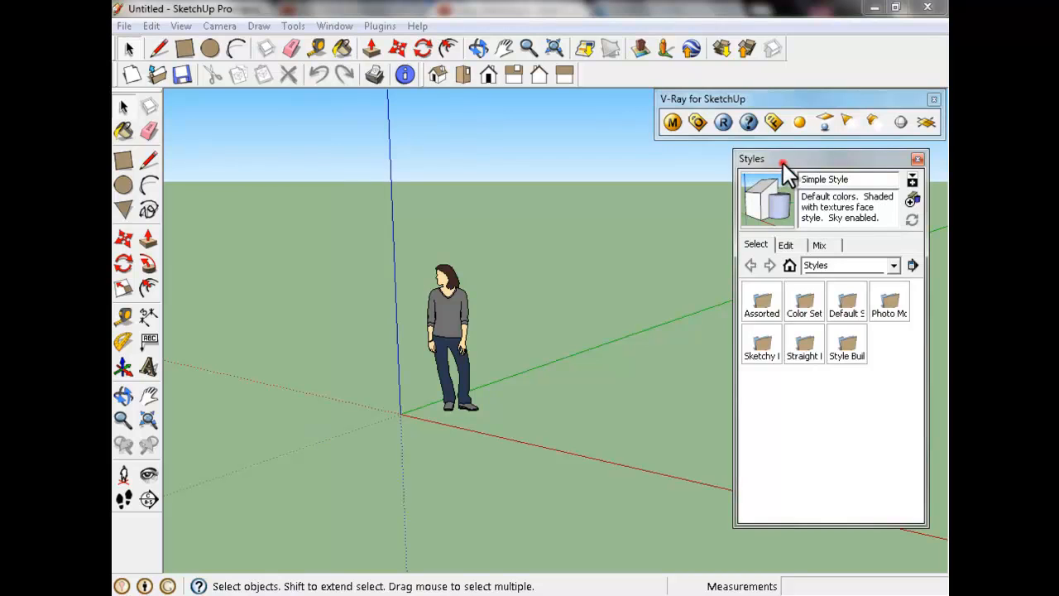
{"action": "left_click_drag", "start_coordinate": [782, 162], "coordinate": [779, 180]}
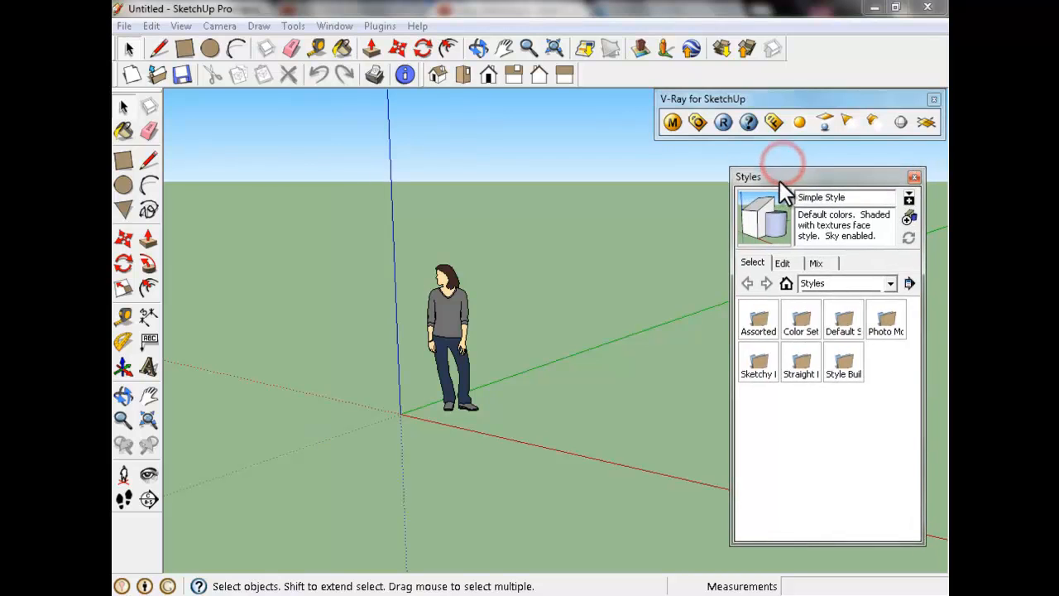
{"action": "left_click", "coordinate": [782, 263]}
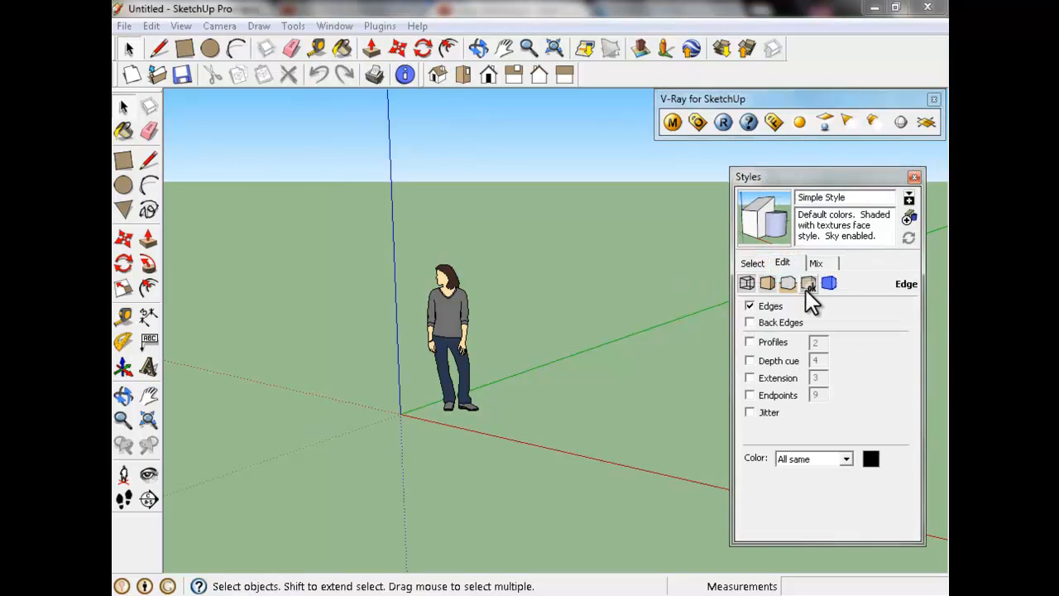
{"action": "left_click", "coordinate": [750, 263]}
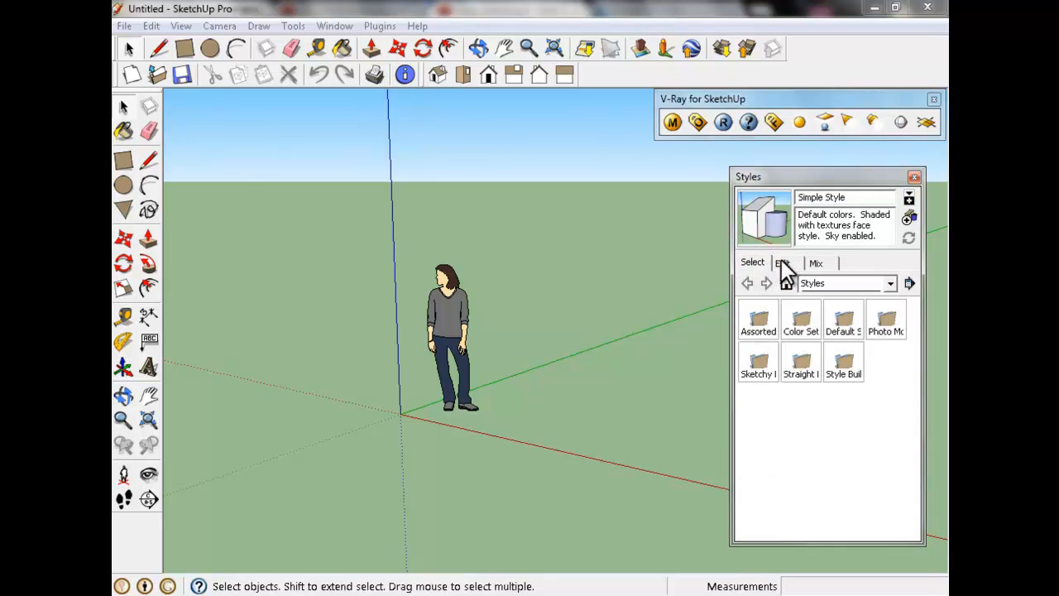
{"action": "left_click", "coordinate": [782, 263]}
{"action": "left_click", "coordinate": [816, 263]}
{"action": "left_click", "coordinate": [752, 262]}
{"action": "left_click", "coordinate": [781, 262]}
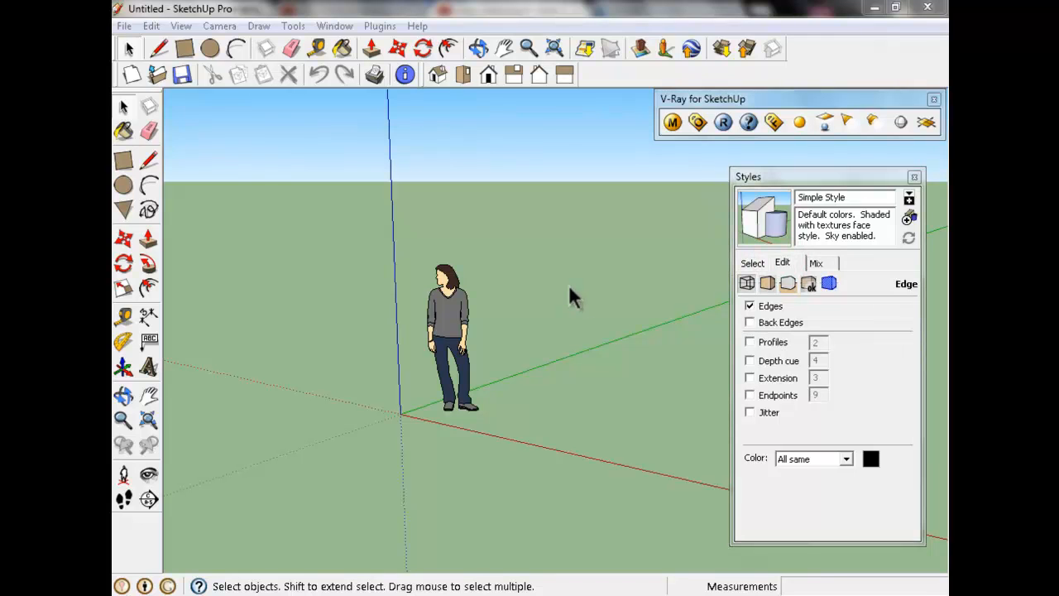
- Draw a rectangle about 1.86 m by 1.27 m on the ground beside the figure and Push/Pull it upward into a box
{"action": "left_click", "coordinate": [185, 49]}
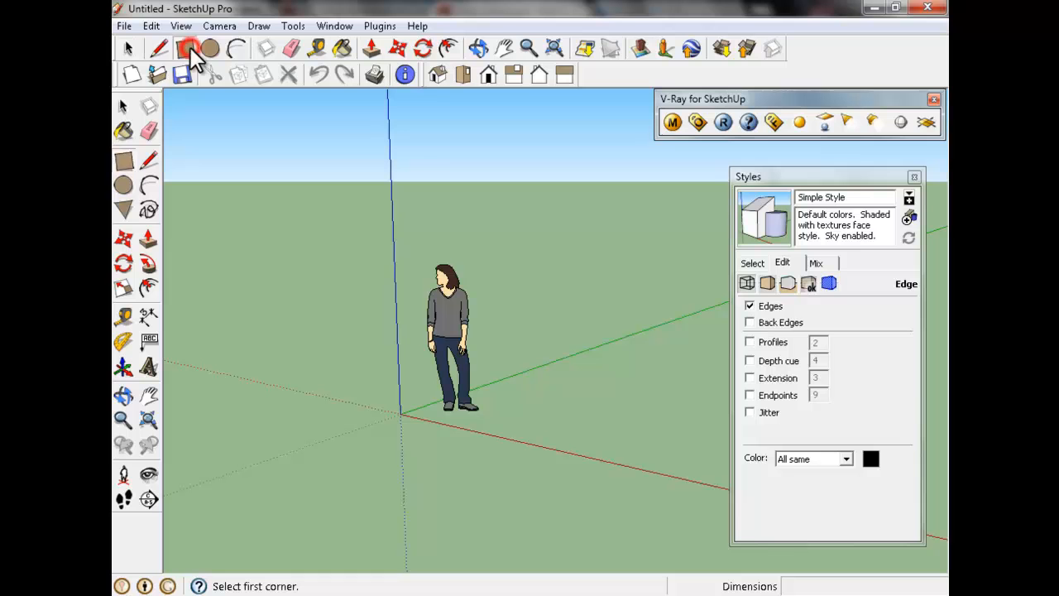
{"action": "left_click", "coordinate": [499, 396]}
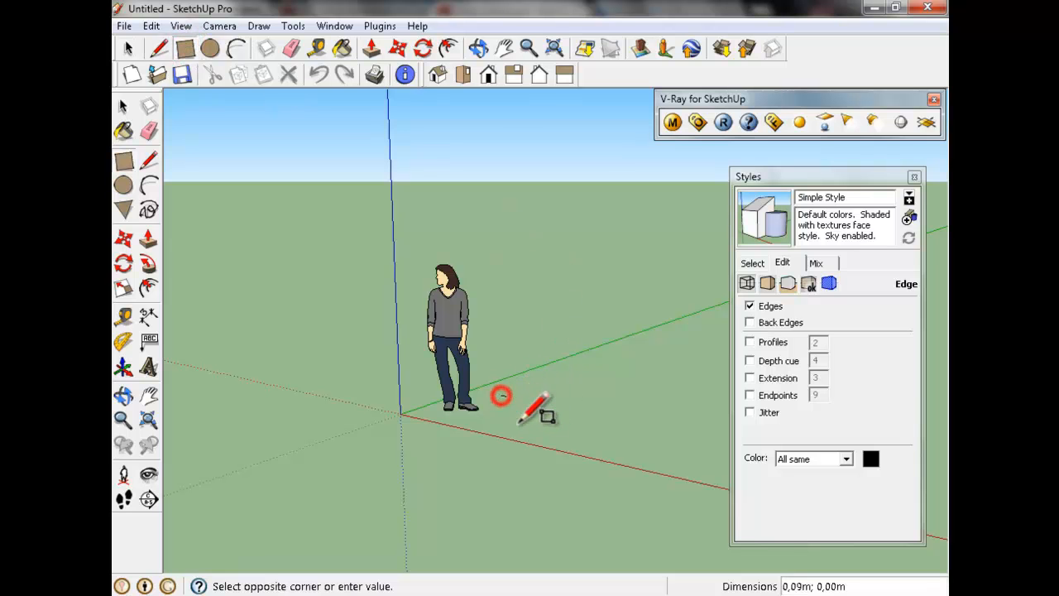
{"action": "left_click", "coordinate": [572, 453]}
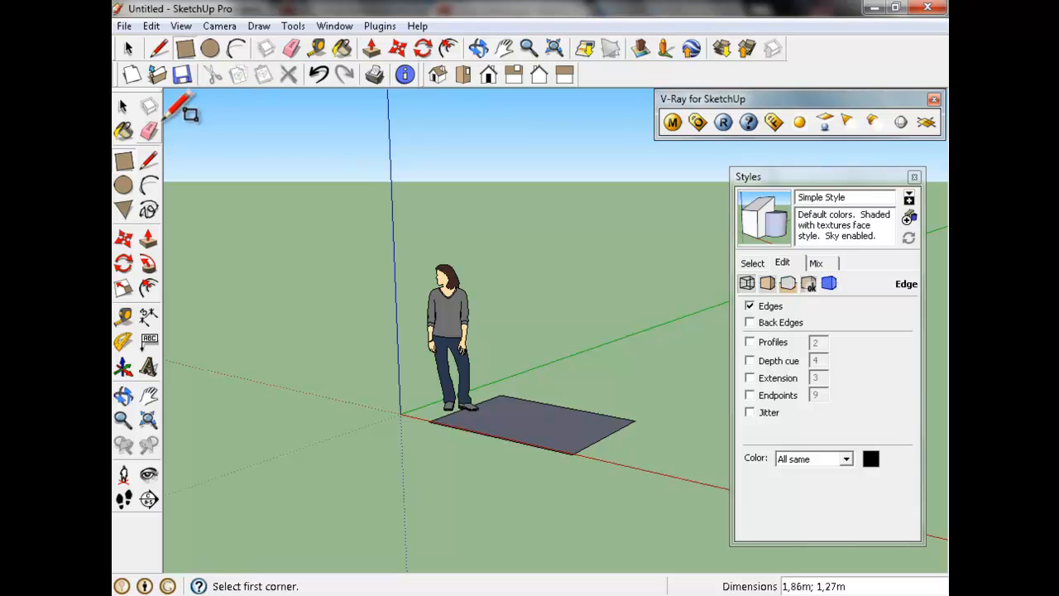
{"action": "left_click", "coordinate": [372, 48]}
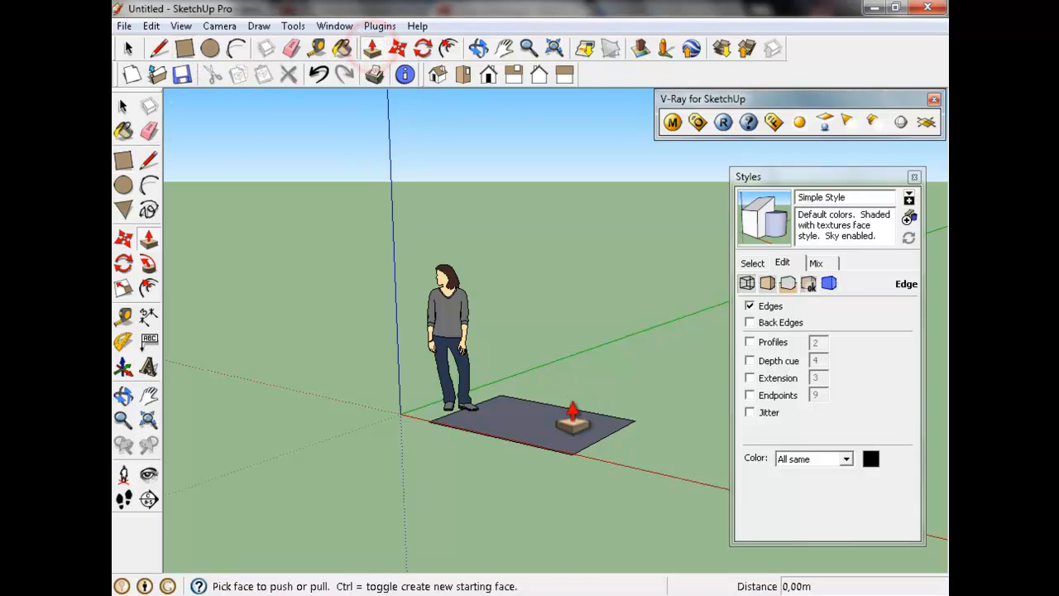
{"action": "left_click", "coordinate": [553, 420]}
{"action": "left_click", "coordinate": [560, 359]}
{"action": "left_click", "coordinate": [132, 48]}
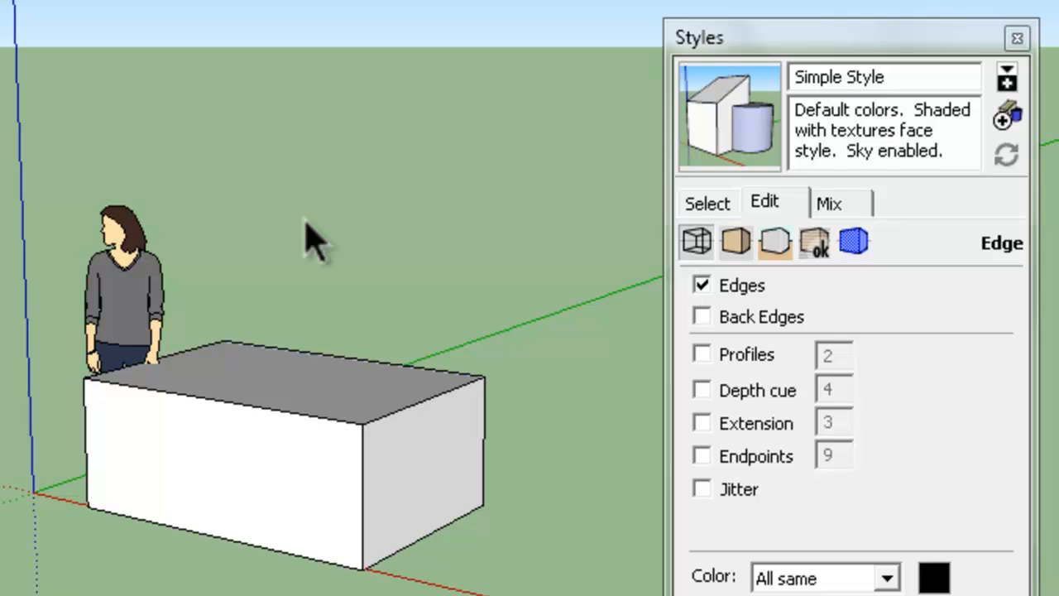
- Try the Back Edges and Profiles edge settings on the box, switching each on and off, and leave both off
{"action": "left_click", "coordinate": [703, 319]}
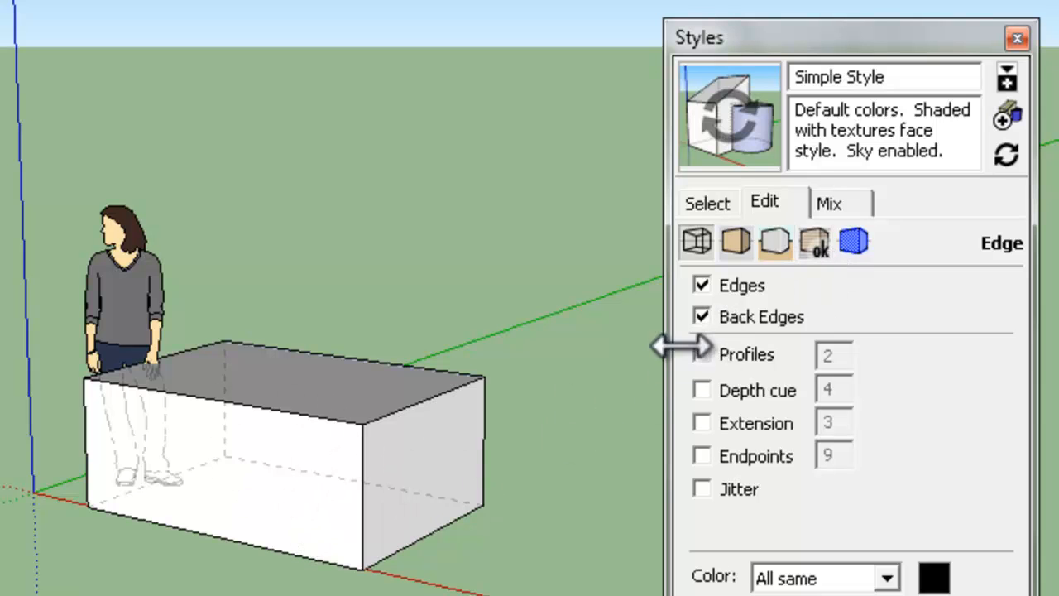
{"action": "left_click", "coordinate": [703, 317]}
{"action": "left_click", "coordinate": [702, 318]}
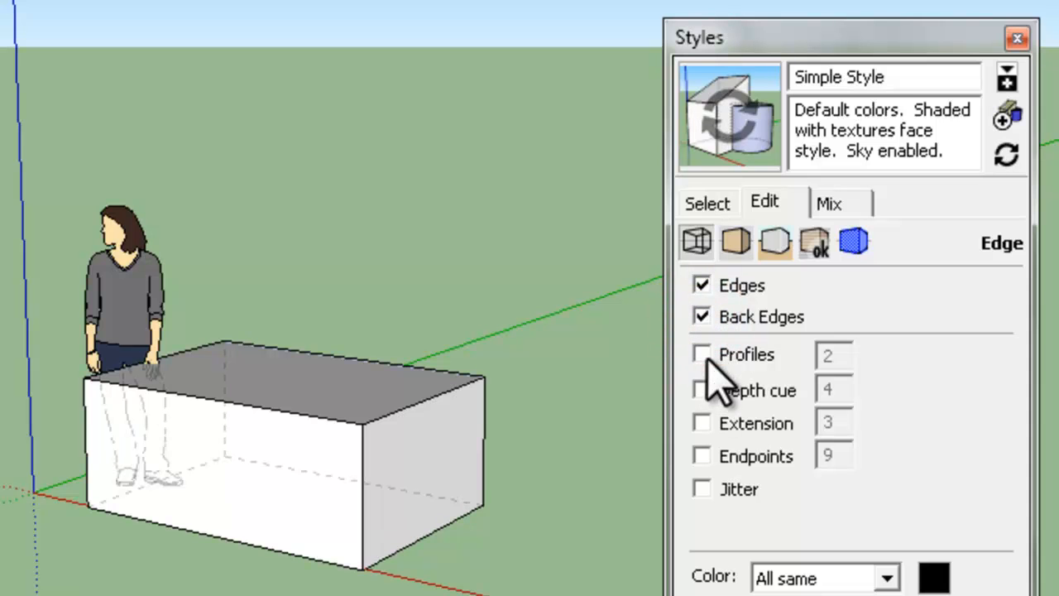
{"action": "left_click", "coordinate": [702, 355]}
{"action": "left_click", "coordinate": [702, 356]}
{"action": "left_click", "coordinate": [702, 356]}
{"action": "left_click", "coordinate": [702, 355]}
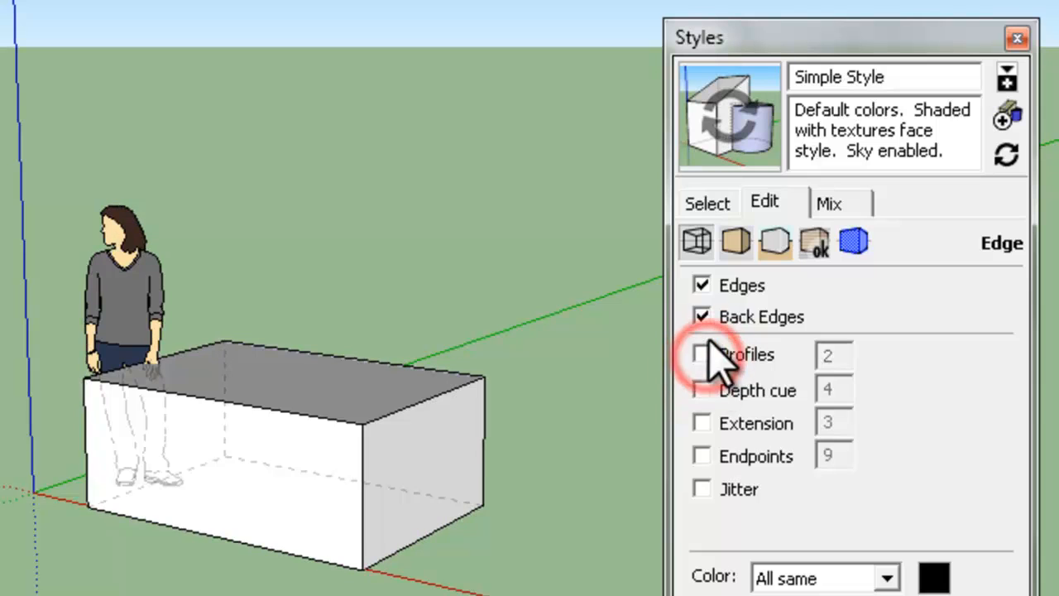
{"action": "left_click", "coordinate": [701, 317]}
- Check the style's face settings and its Mix and Select pages, and close the Styles window
{"action": "left_click", "coordinate": [735, 240]}
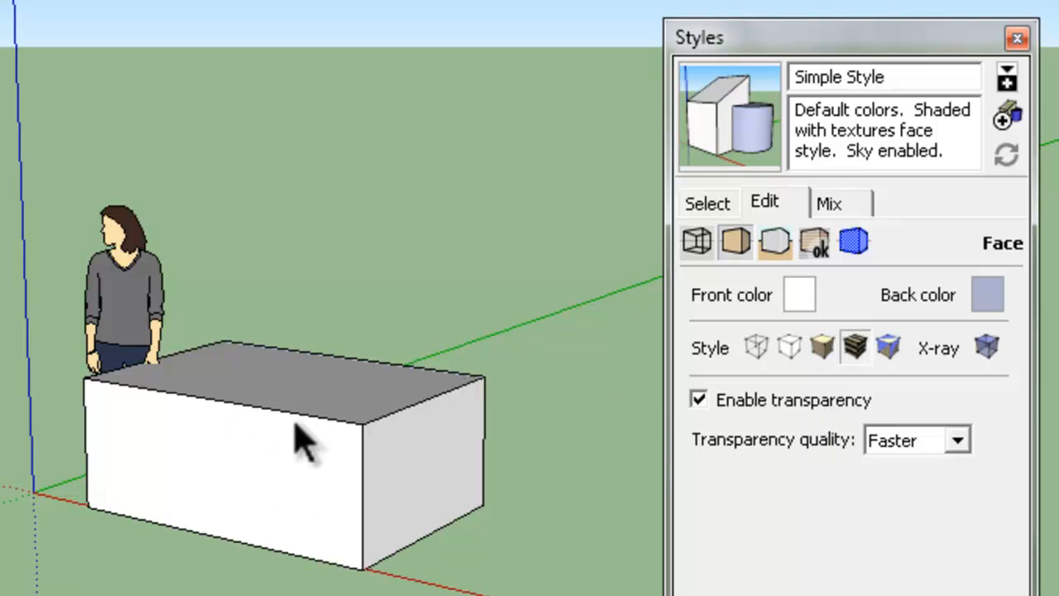
{"action": "left_click", "coordinate": [828, 202]}
{"action": "left_click", "coordinate": [707, 204]}
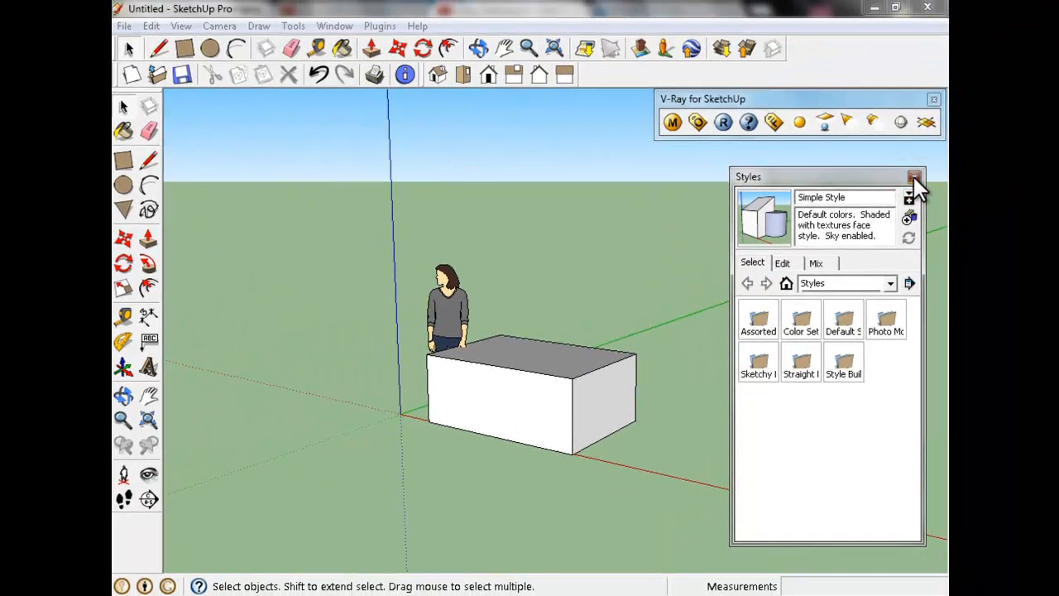
{"action": "left_click", "coordinate": [1005, 54]}
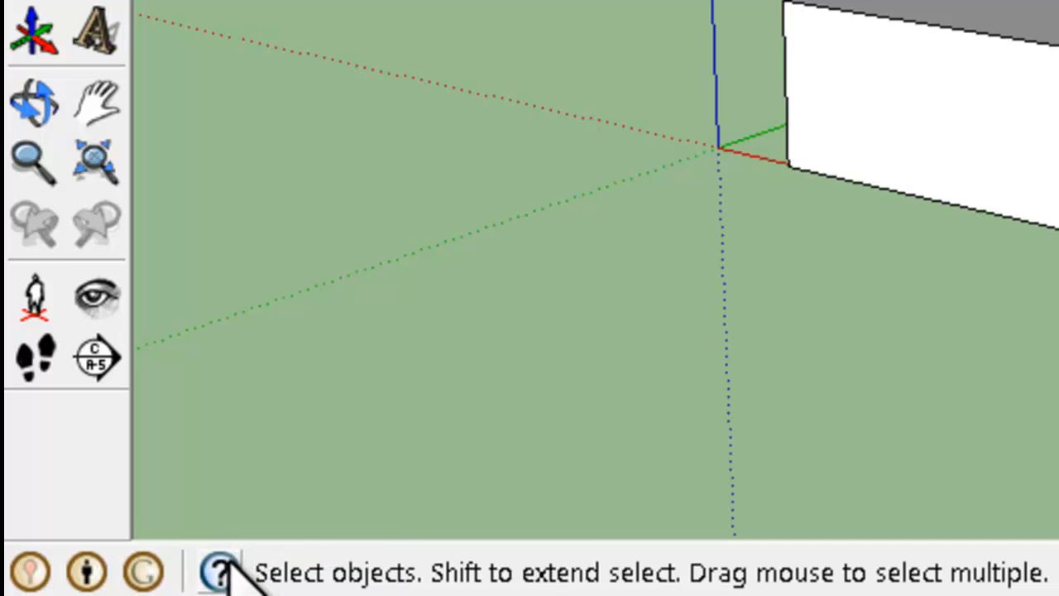
- Open the Instructor, read its help for the Select and Rectangle tools, close it, and return to the Select tool
{"action": "left_click", "coordinate": [217, 569]}
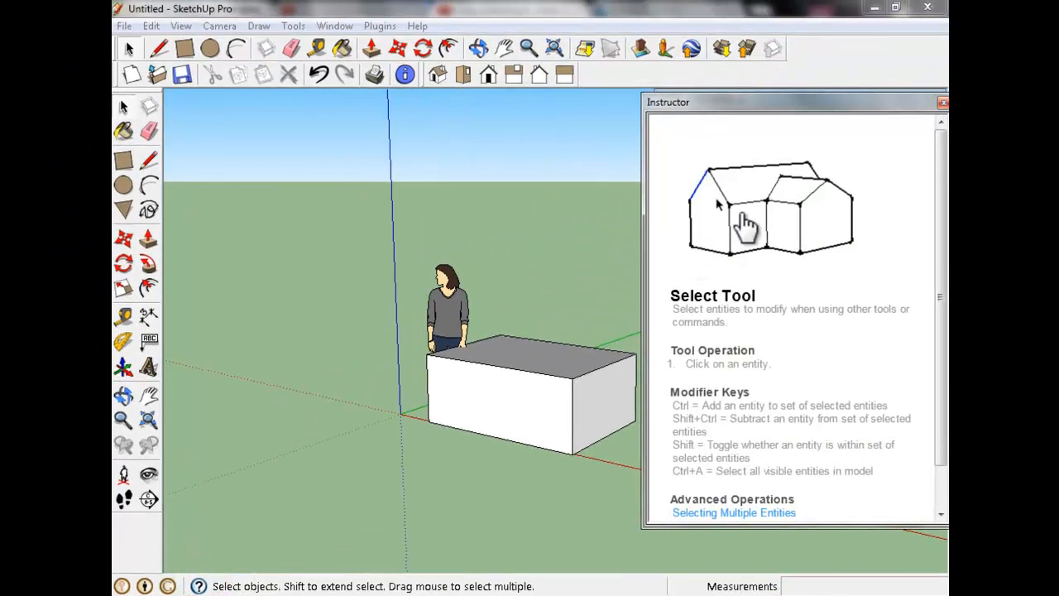
{"action": "left_click_drag", "start_coordinate": [778, 108], "coordinate": [726, 127]}
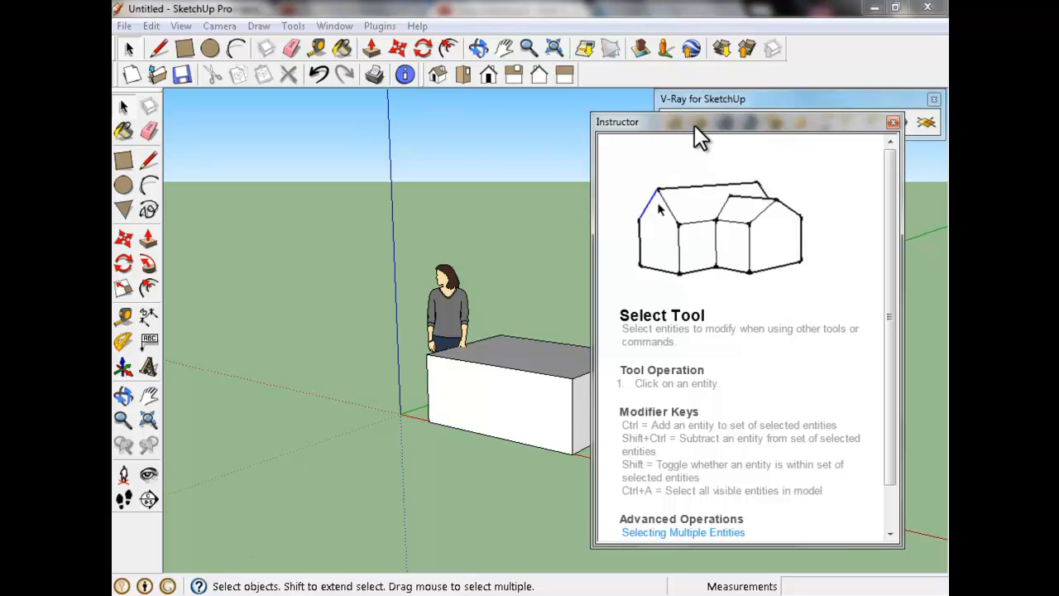
{"action": "left_click", "coordinate": [184, 51]}
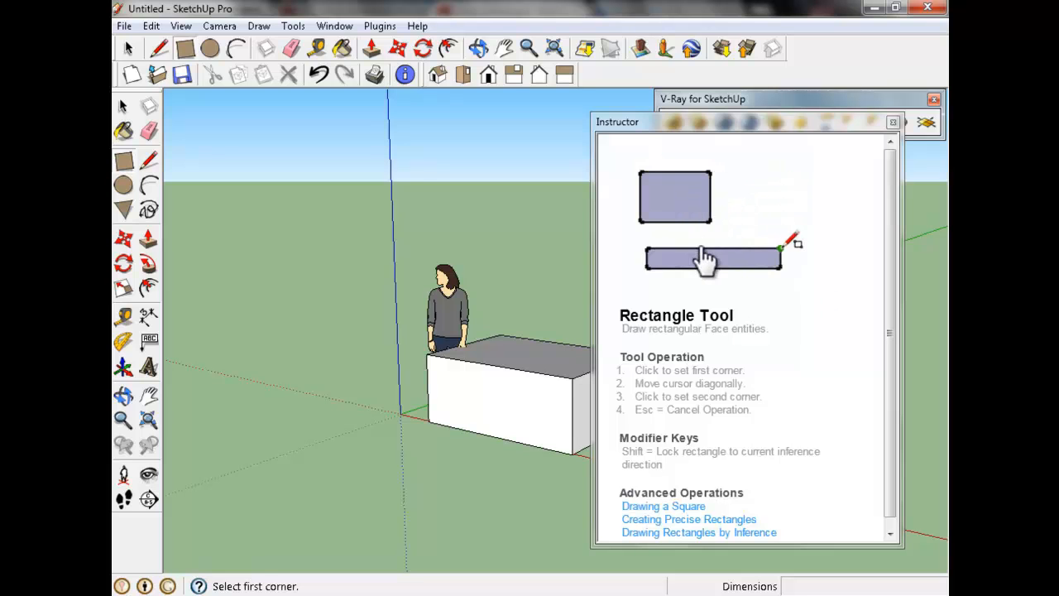
{"action": "left_click", "coordinate": [889, 217]}
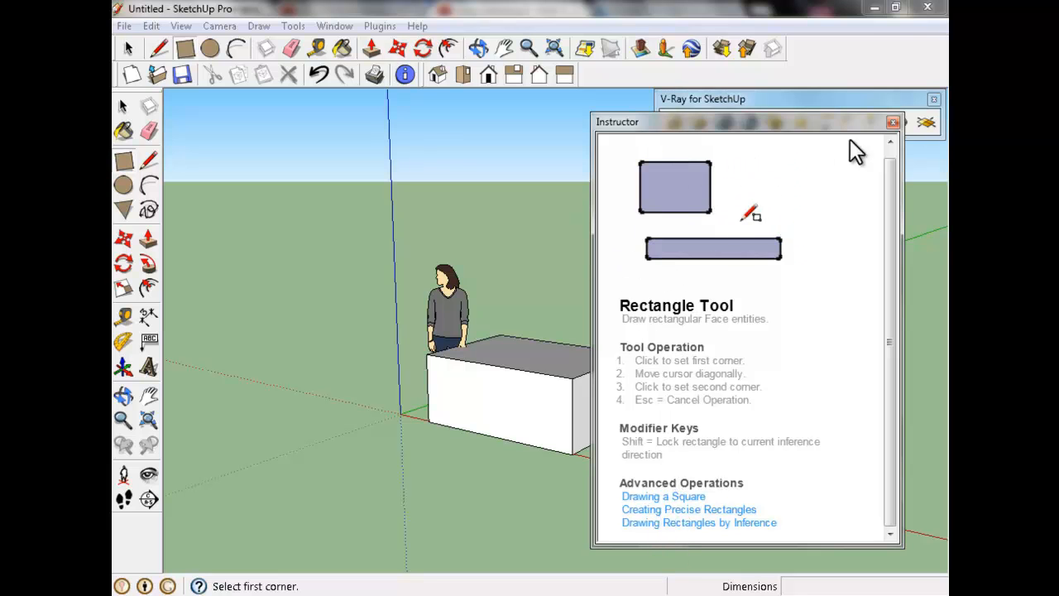
{"action": "left_click", "coordinate": [892, 123]}
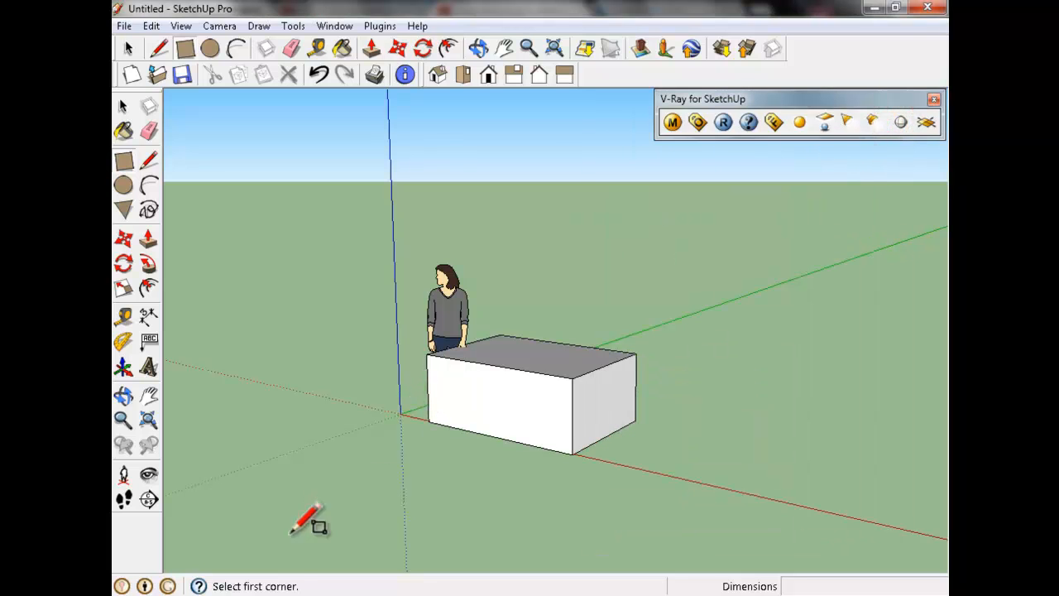
{"action": "left_click", "coordinate": [129, 49]}
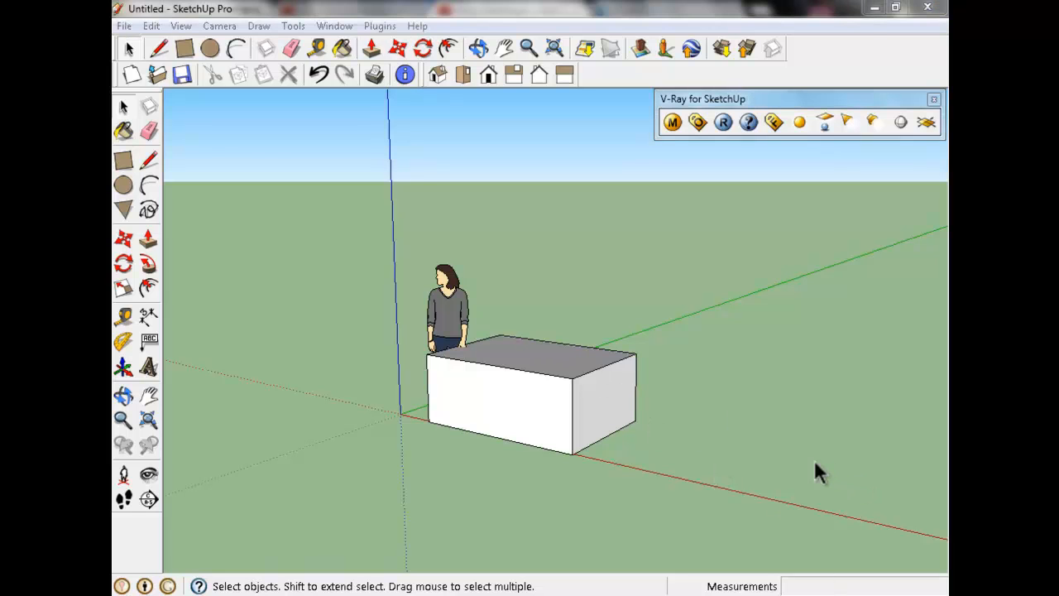
{"action": "left_click", "coordinate": [133, 50]}
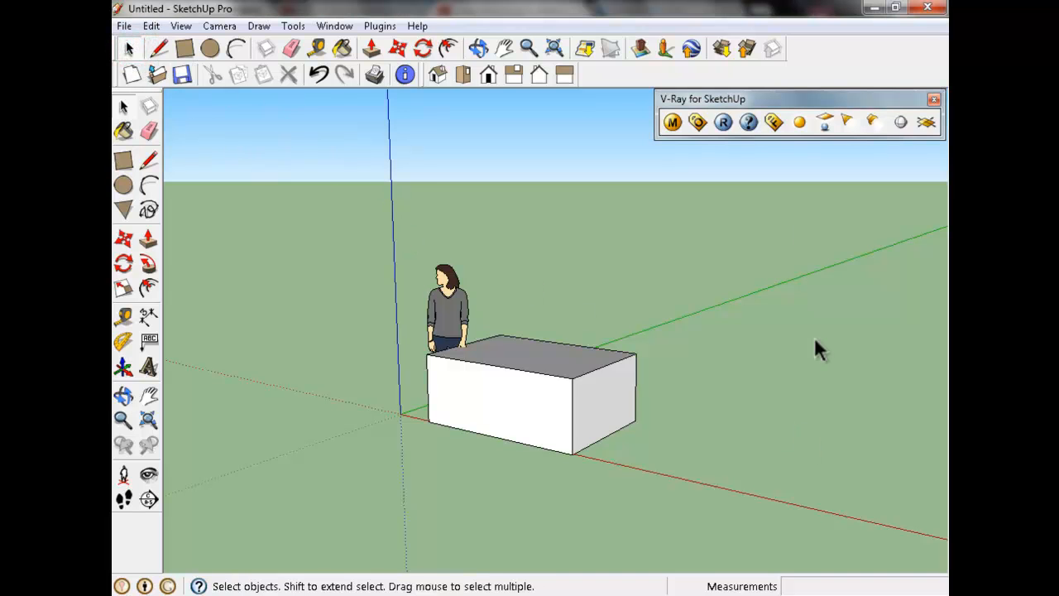